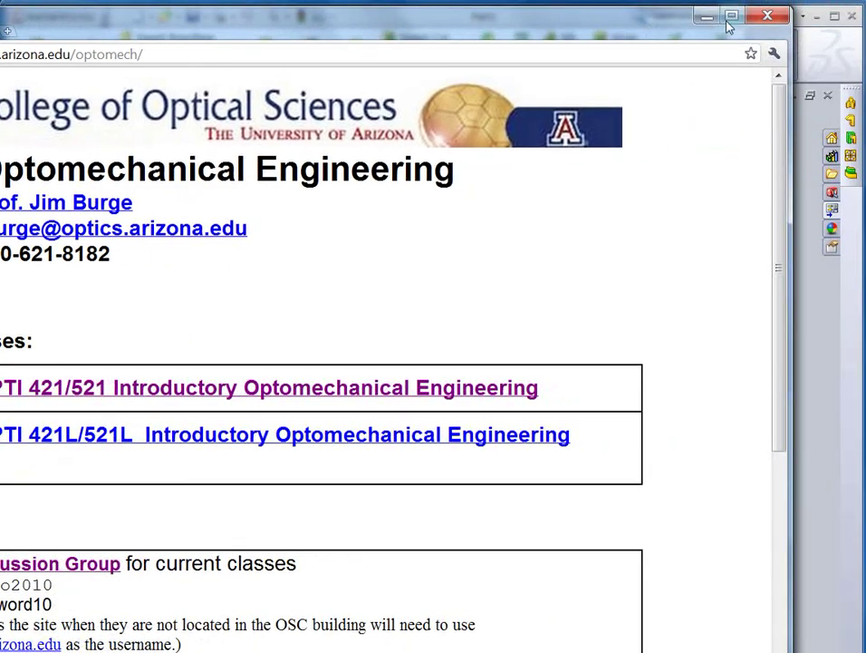
Hide the browser and switch from the cylinder part to the Part1 - Sheet1 drawing.
left_click(819, 10)
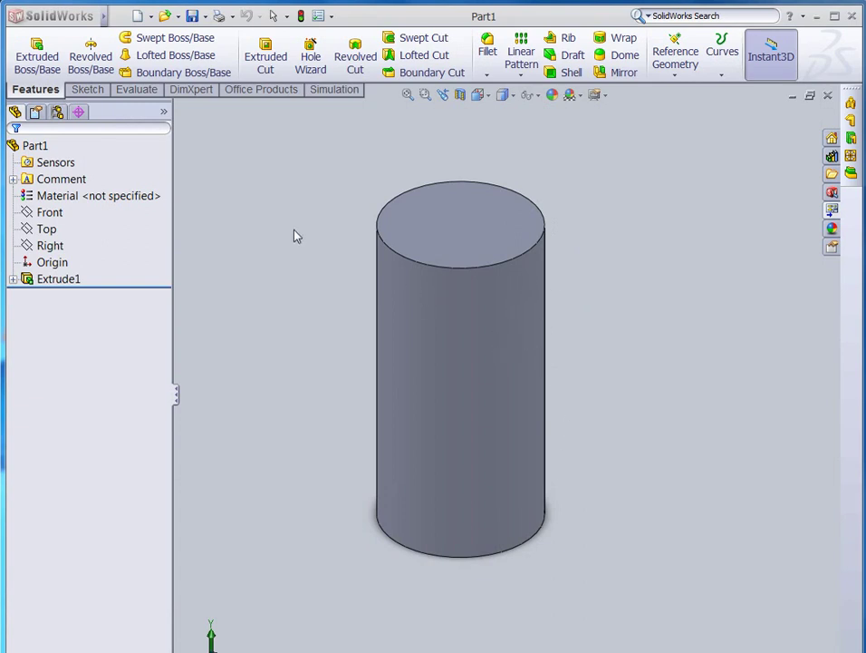
mouse_move(64, 17)
left_click(308, 17)
mouse_move(347, 17)
left_click(385, 201)
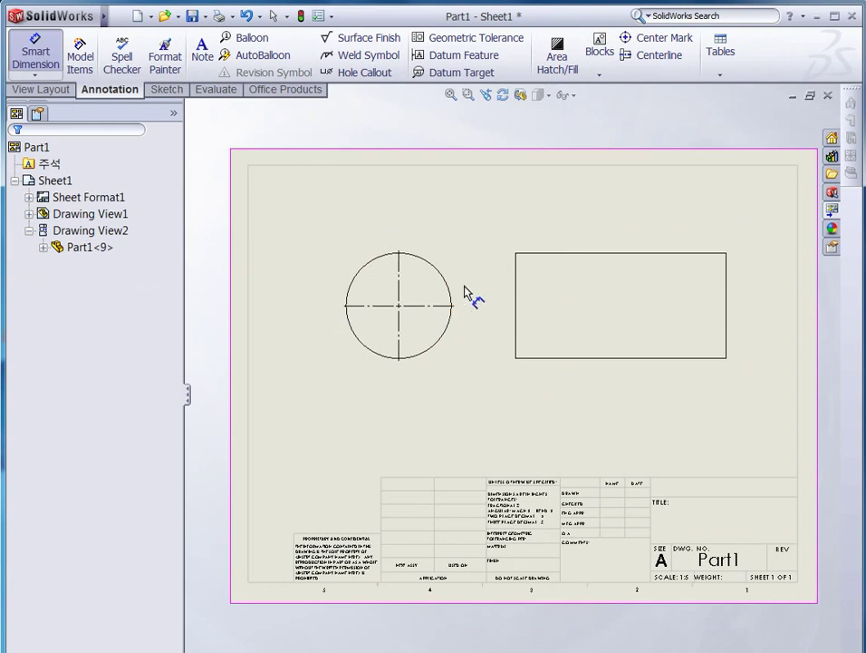
Dimension the circle's diameter as Ø100 and the rectangle's top edge as 200.
left_click(31, 47)
left_click(378, 257)
left_click(399, 220)
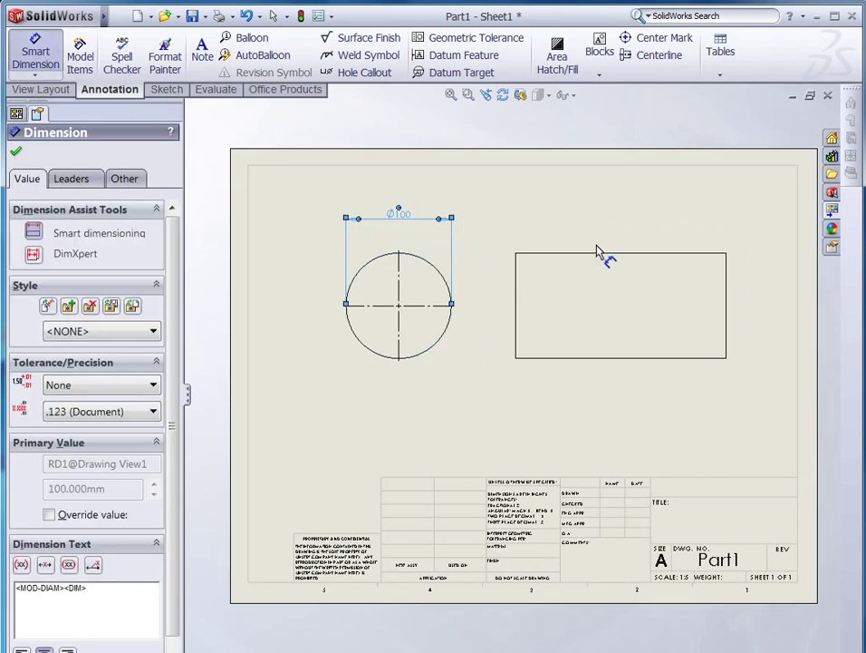
left_click(617, 255)
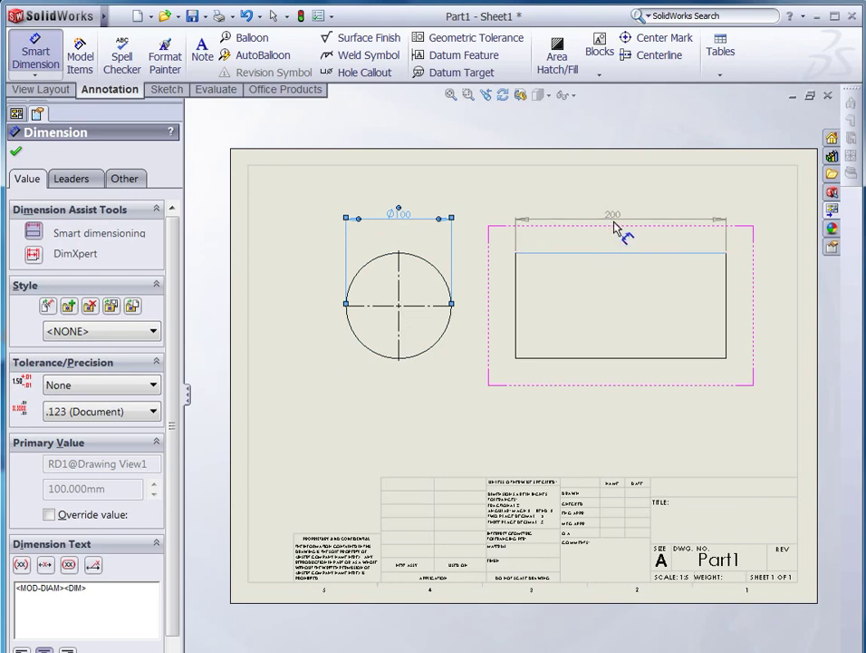
left_click(618, 223)
left_click(16, 152)
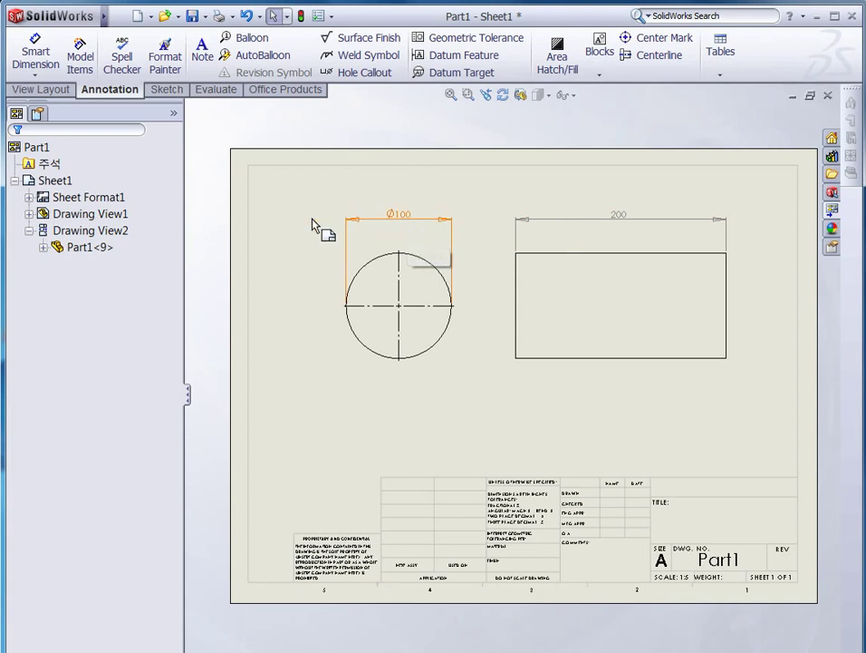
Set the Ø100 dimension's tolerance to Bilateral with +0.001 and -0.002.
left_click(400, 220)
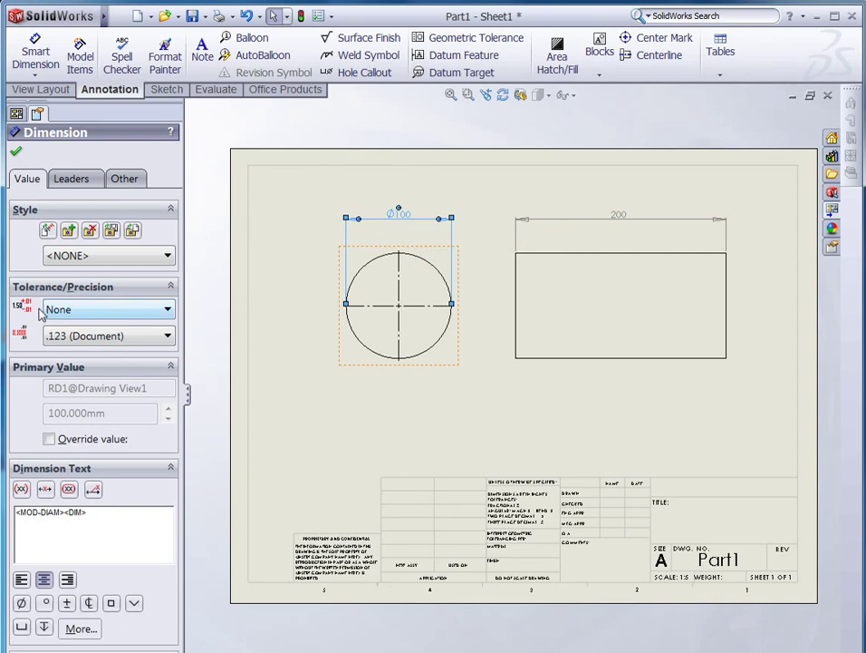
left_click(166, 310)
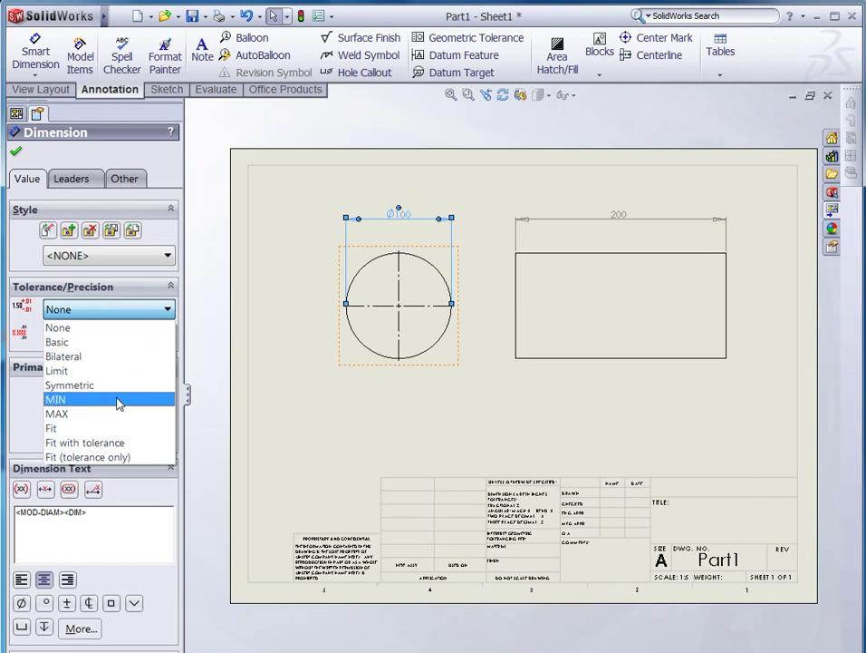
left_click(85, 356)
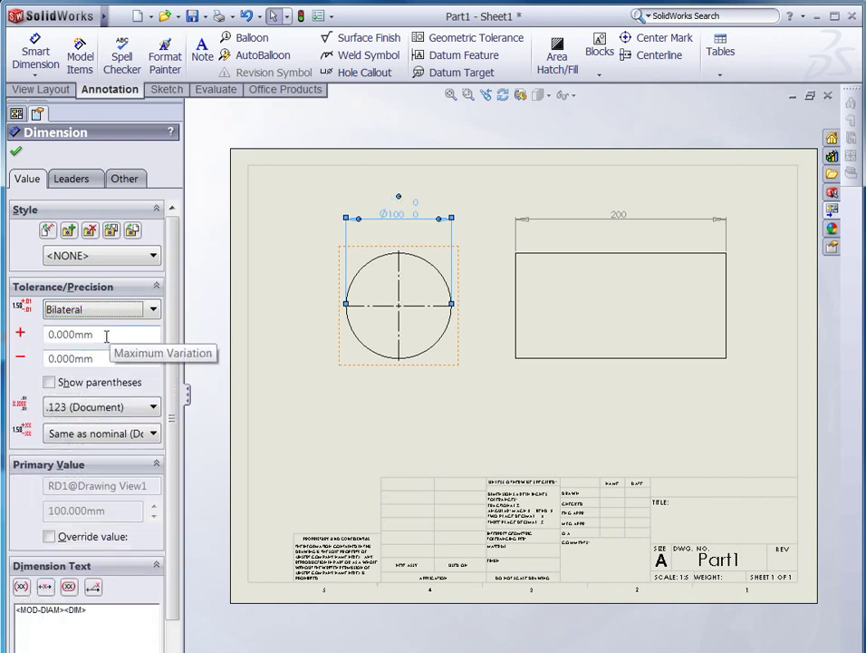
left_click(74, 334)
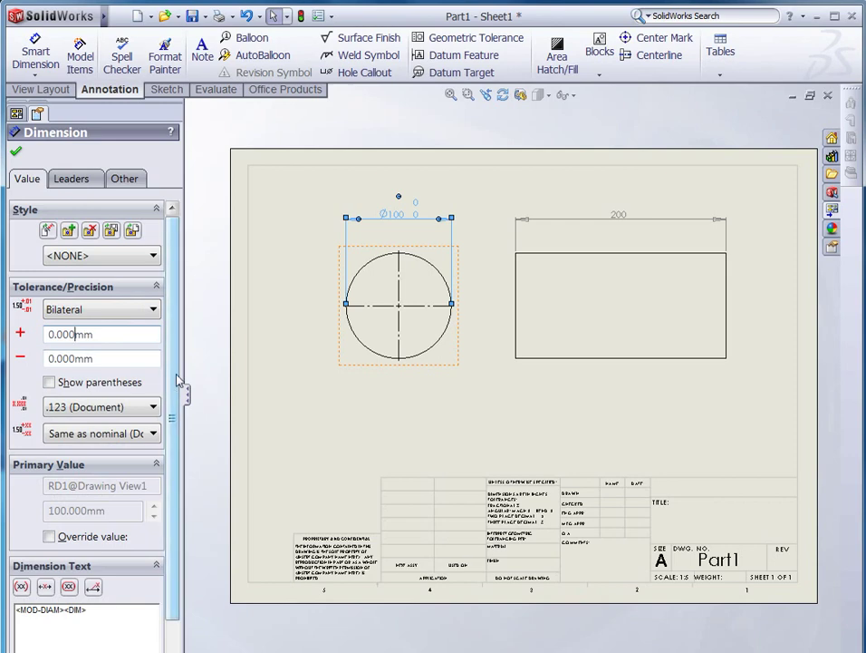
key("BackSpace")
type("1")
key("Tab")
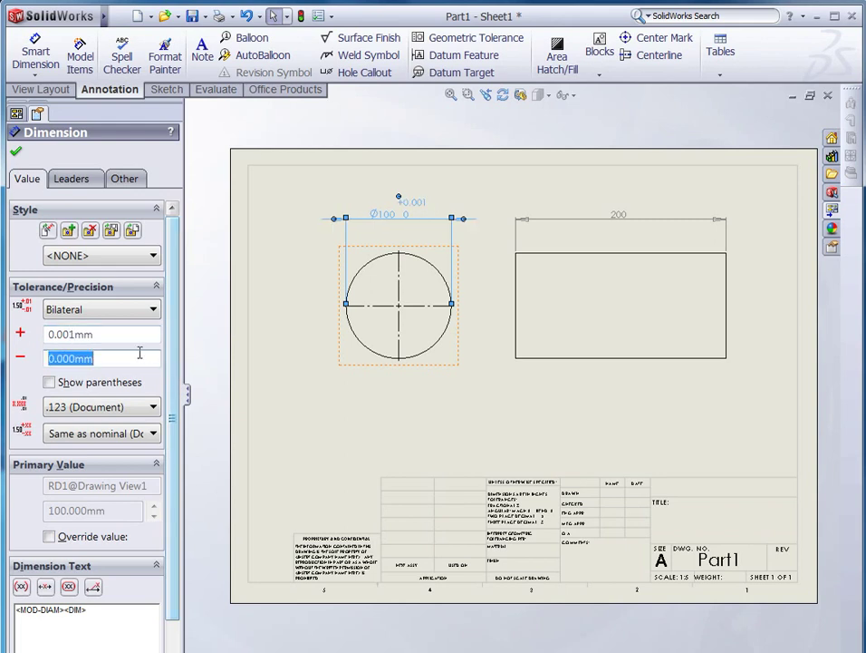
left_click(111, 357)
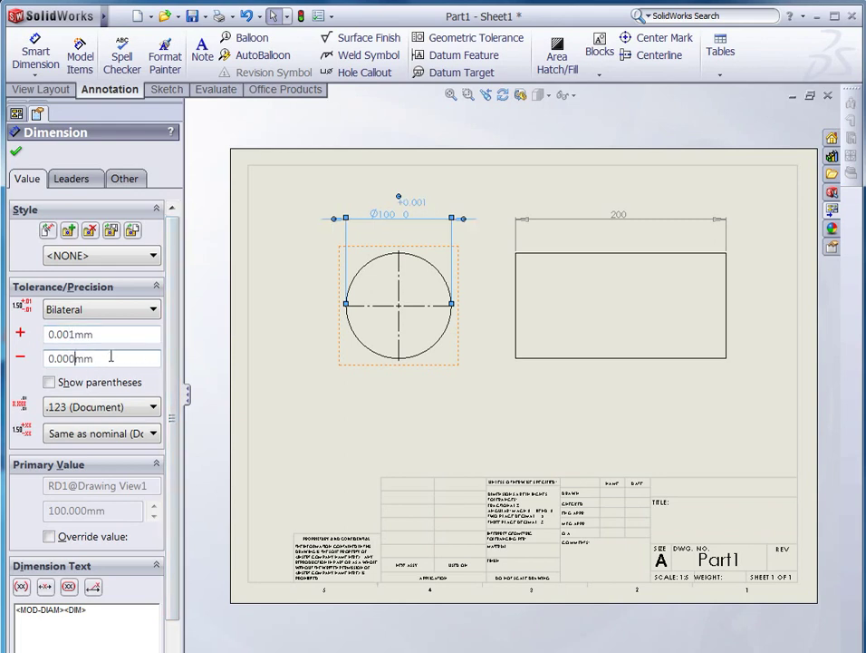
key("BackSpace")
type("2")
left_click(456, 192)
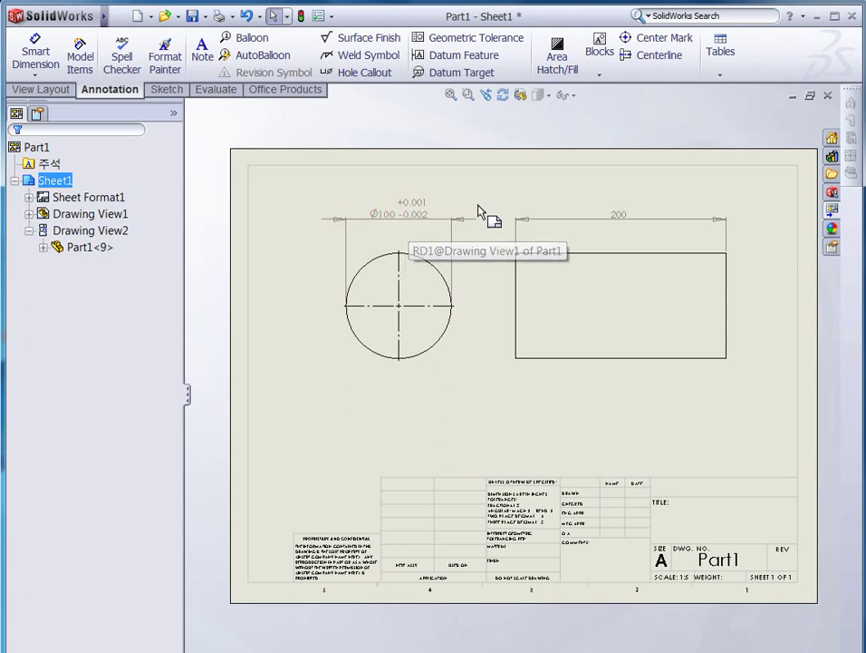
Give the 200 dimension a Symmetric ±0.01 tolerance at .12 precision.
left_click(614, 221)
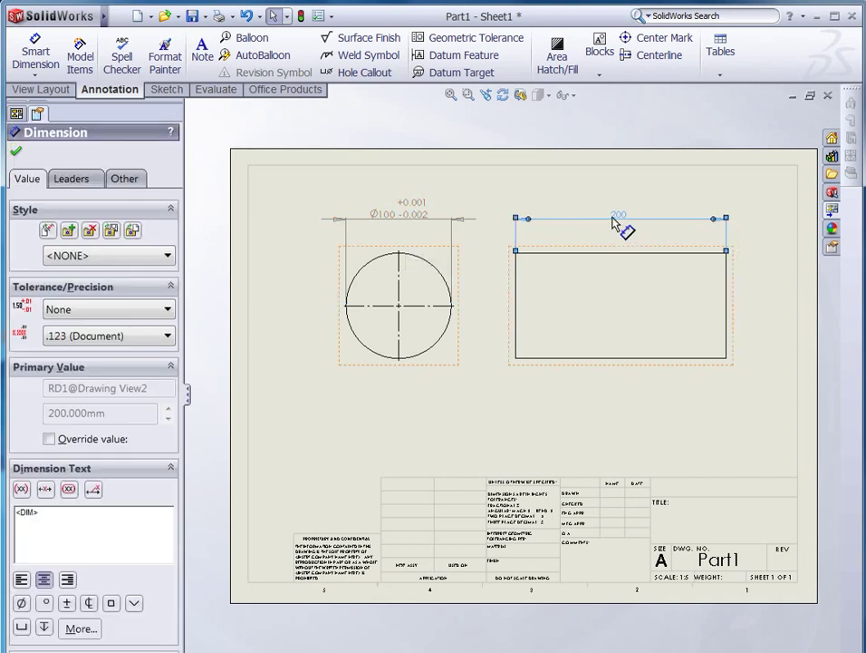
left_click(163, 313)
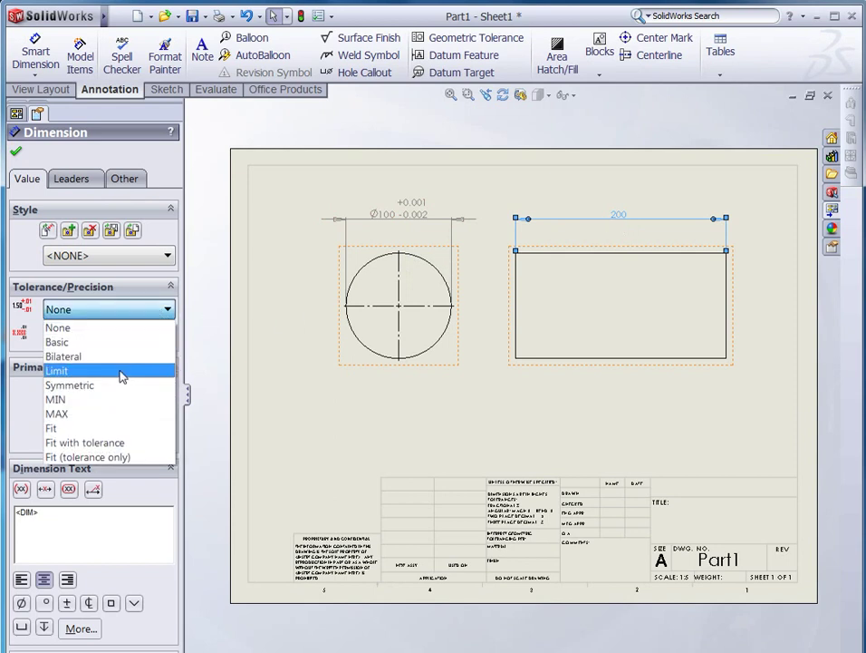
left_click(116, 386)
left_click(136, 334)
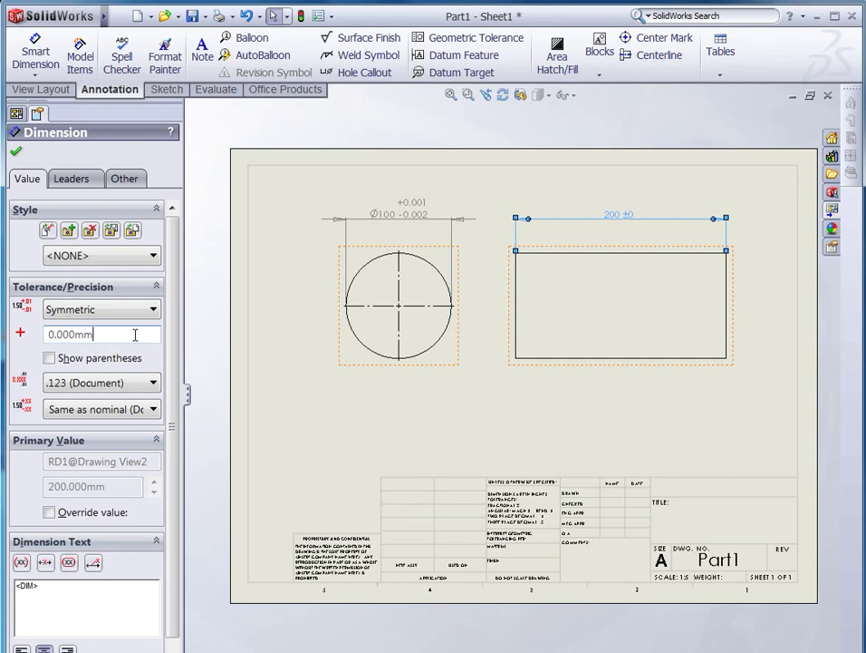
key("Left")
key("Left")
key("BackSpace")
key("BackSpace")
type("1")
left_click(85, 384)
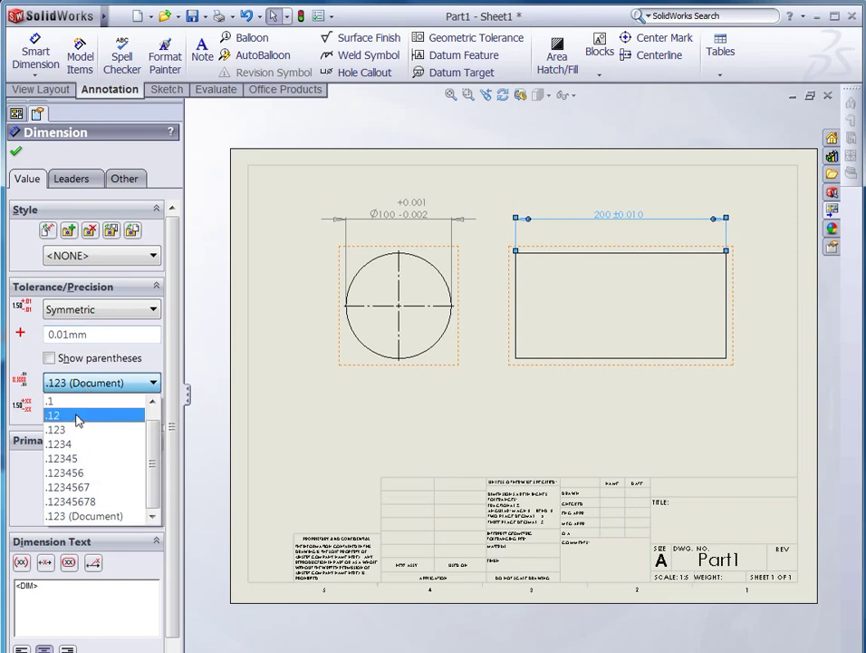
left_click(77, 416)
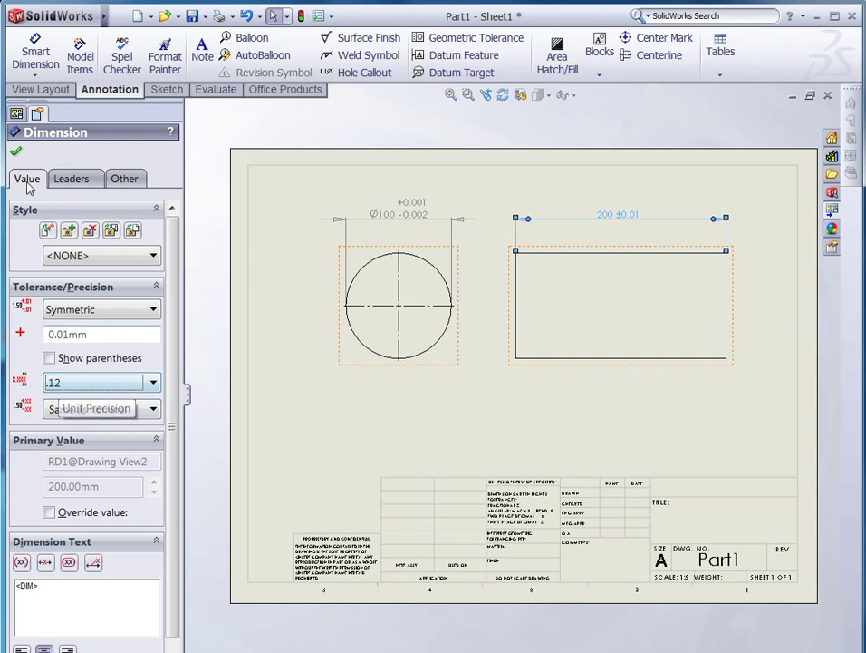
left_click(15, 151)
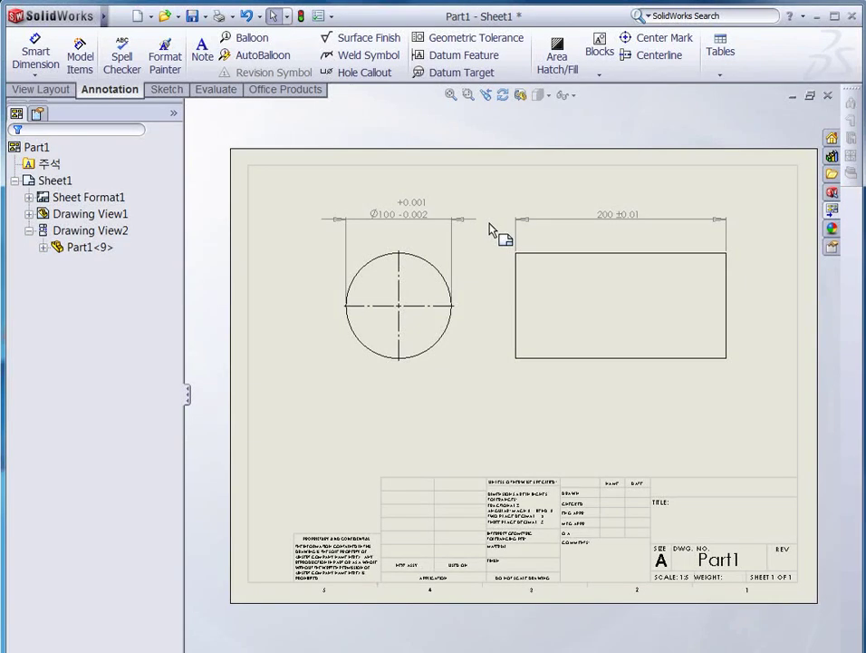
Create a geometric tolerance frame with the straightness symbol and a 0.2 tolerance.
left_click(497, 46)
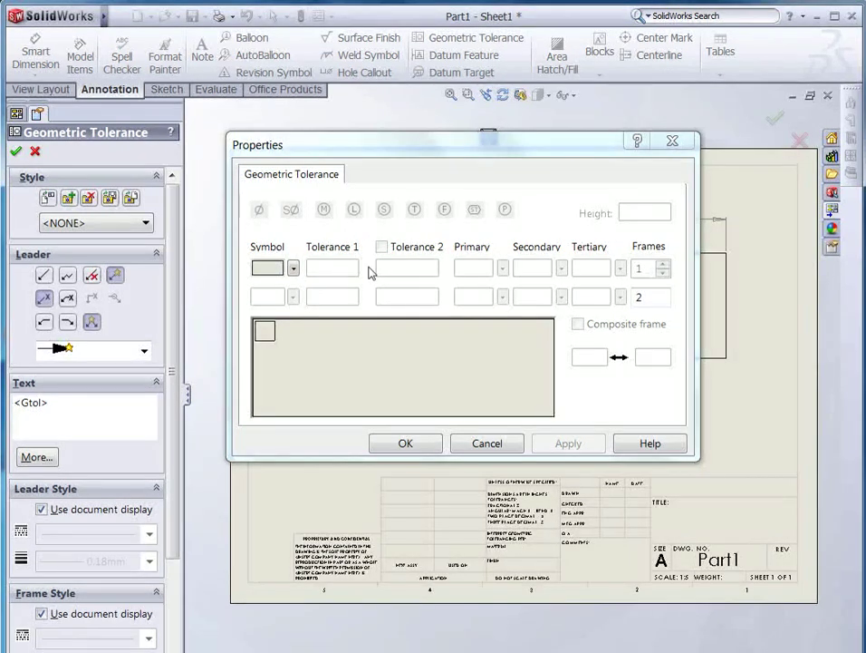
left_click(294, 269)
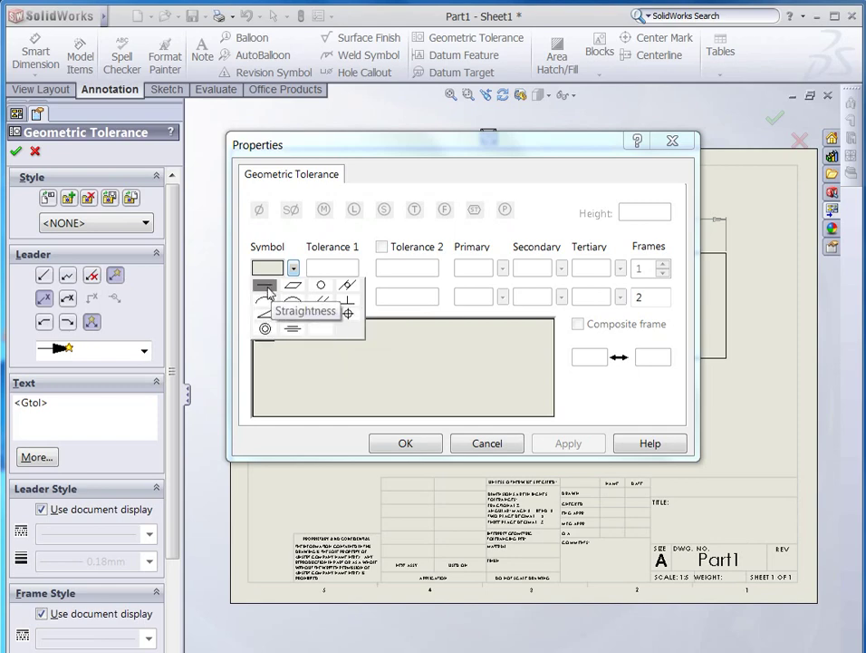
left_click(266, 286)
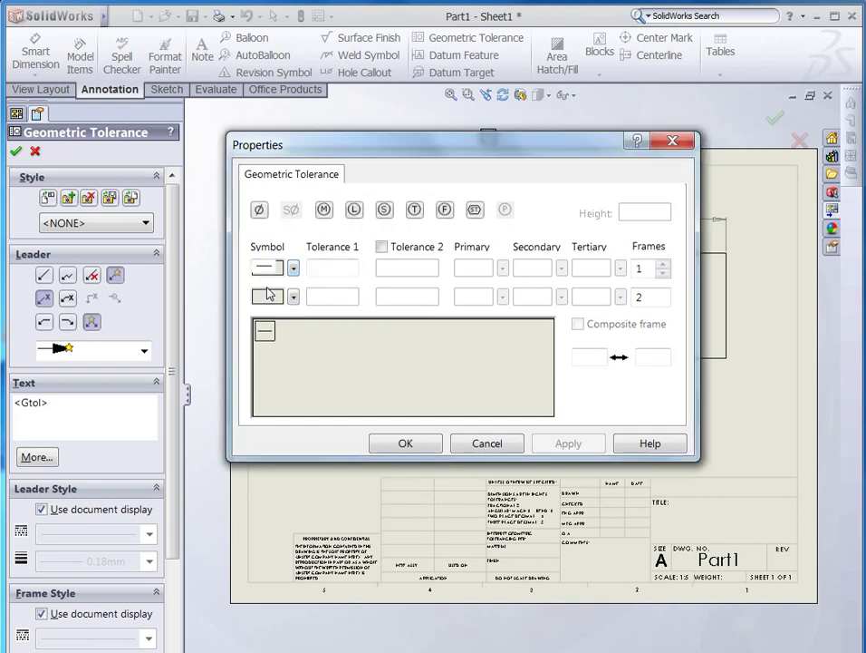
left_click(327, 266)
type("0.2")
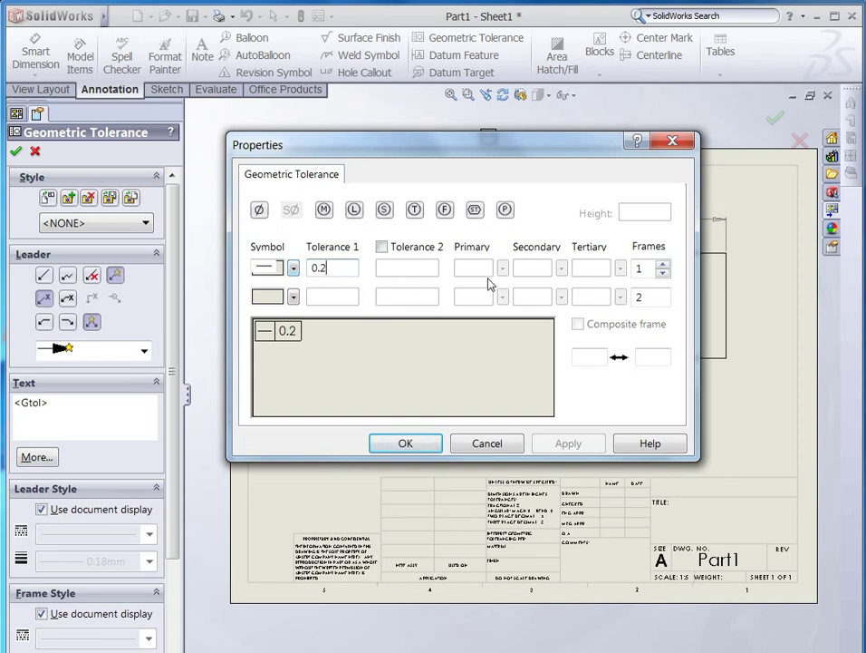
left_click(407, 443)
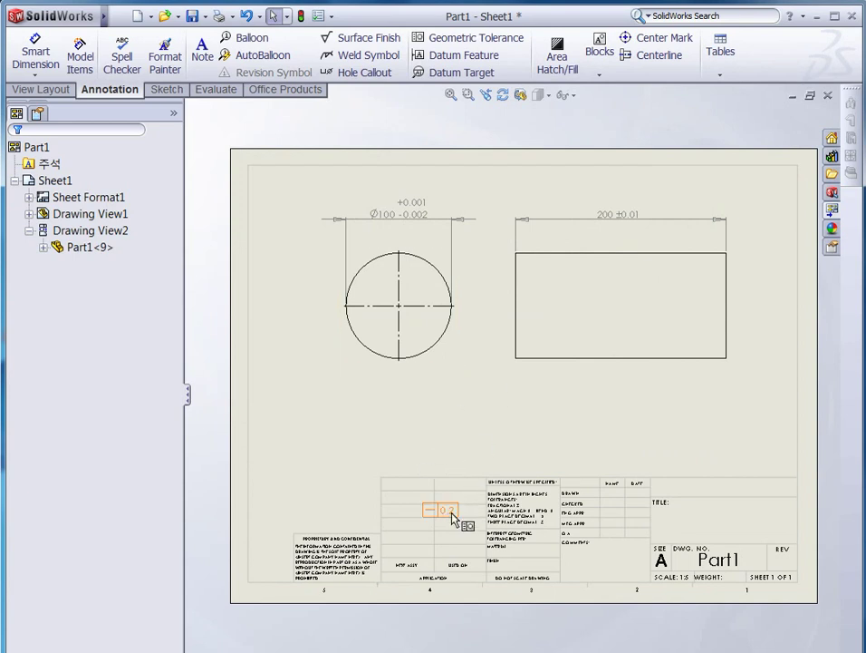
Move the 0.2 straightness frame out of the title block to below the rectangle.
left_click_drag(448, 515, 537, 425)
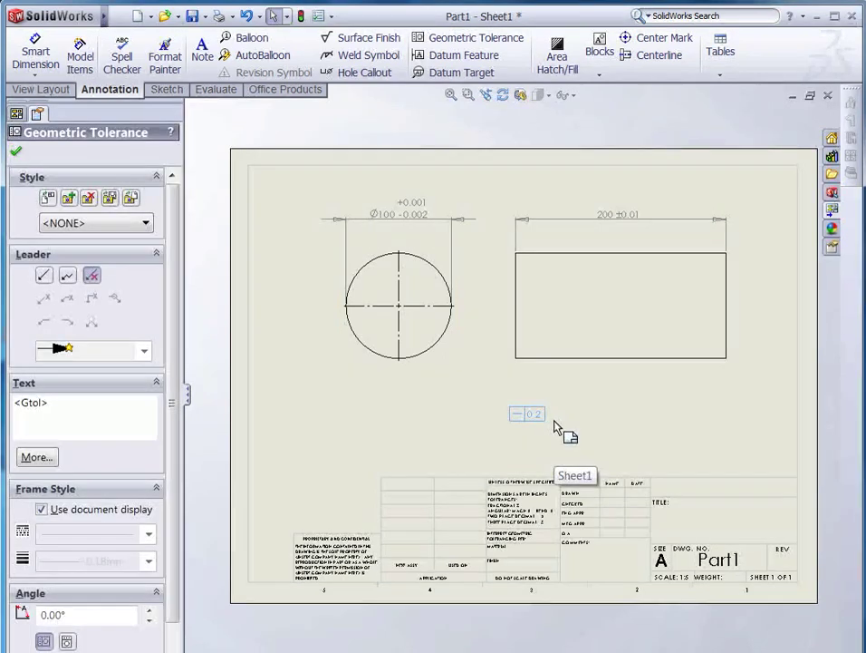
left_click(551, 449)
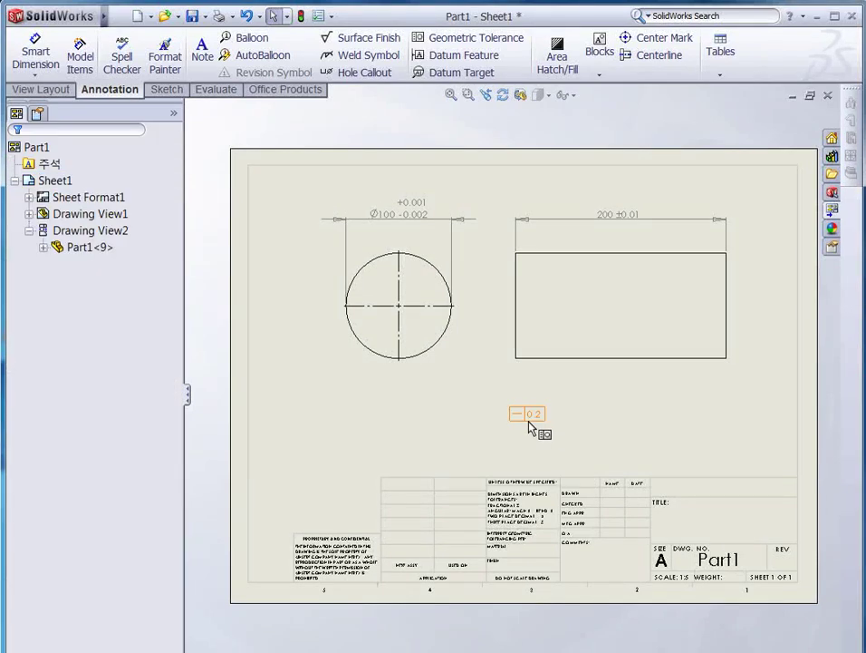
left_click_drag(531, 426, 692, 412)
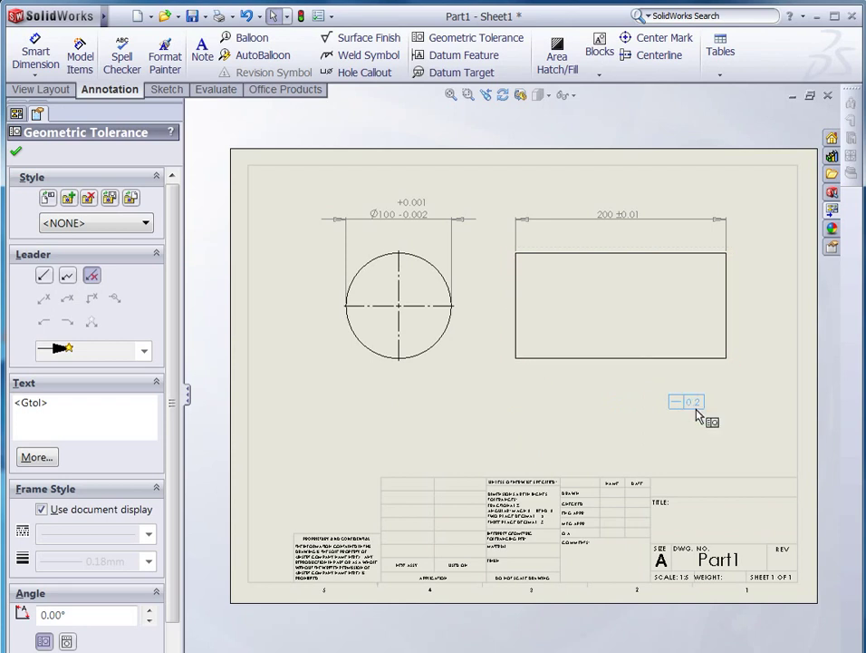
Add a bent leader from the frame to the rectangle's bottom edge.
left_click(44, 276)
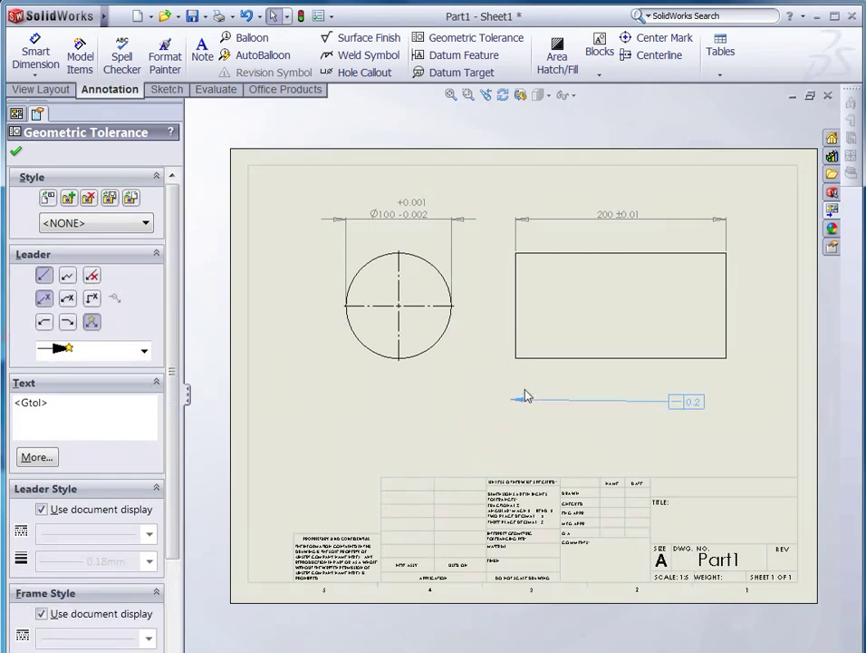
left_click(557, 359)
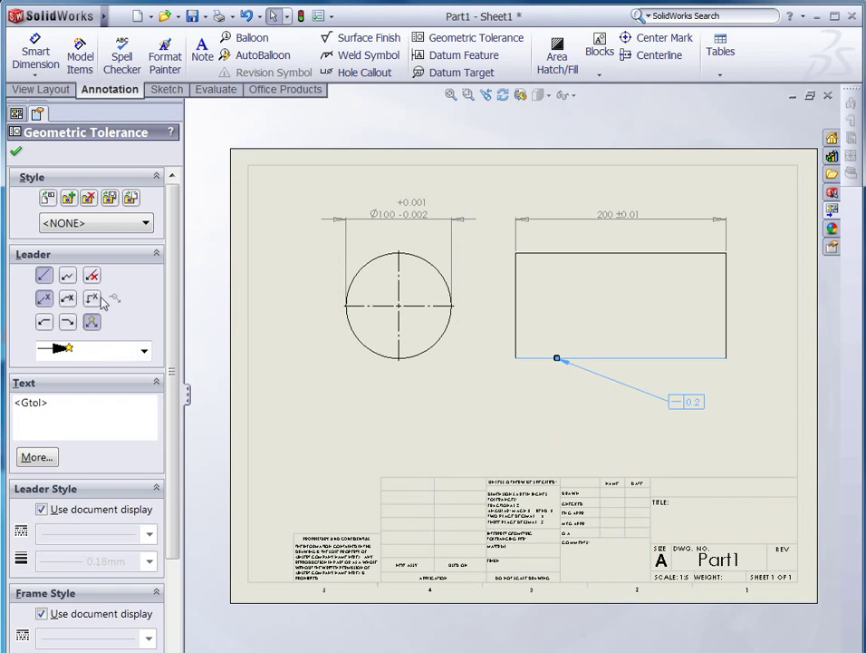
left_click(67, 298)
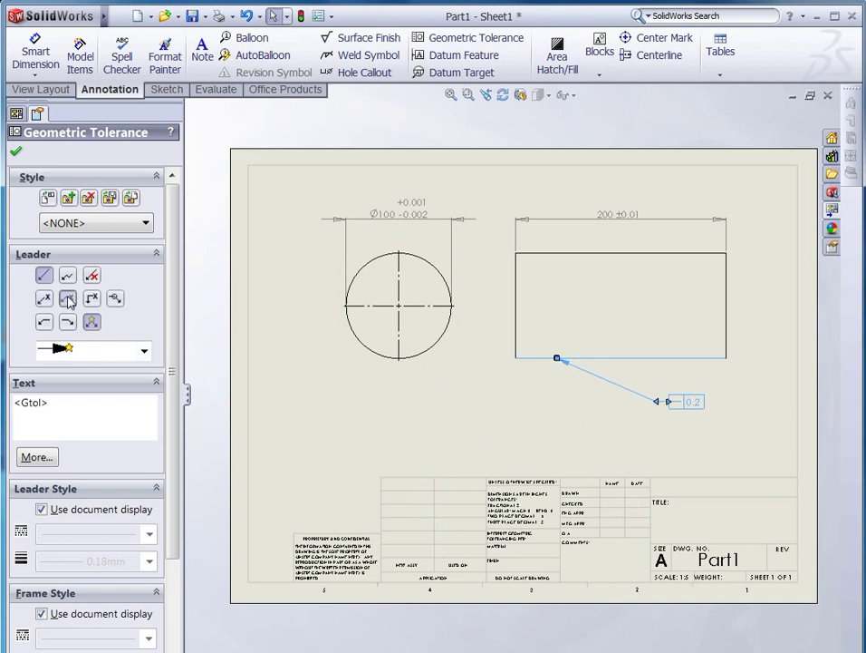
left_click(663, 408)
key("Escape")
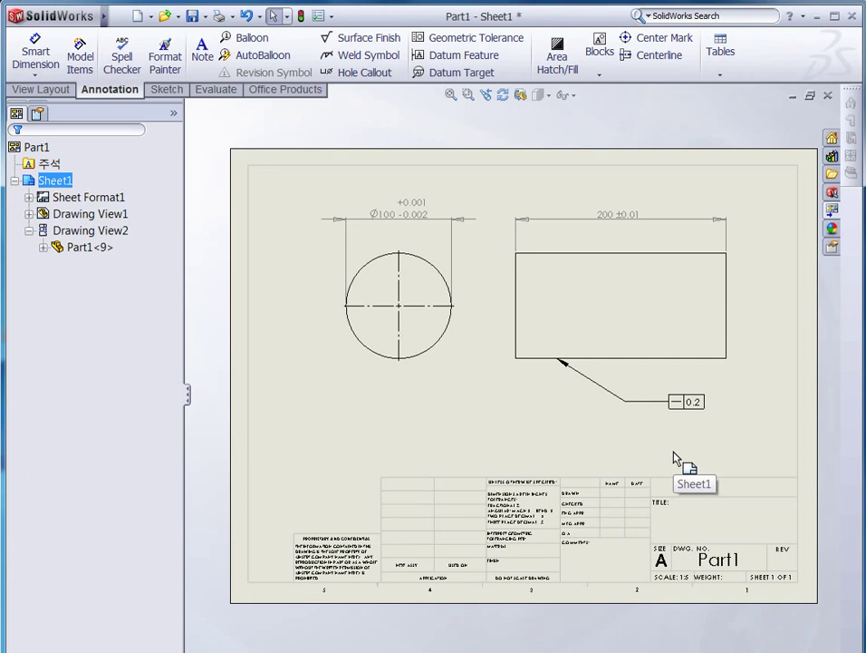
Add a second frame row with the cylindricity symbol and a .2 tolerance.
double_click(696, 412)
left_click(293, 298)
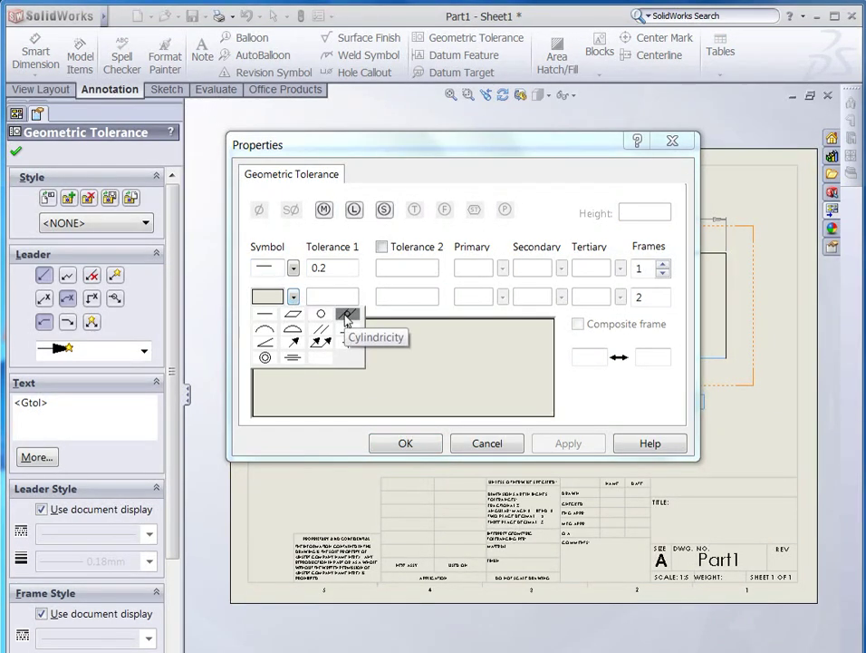
left_click(347, 317)
left_click(333, 296)
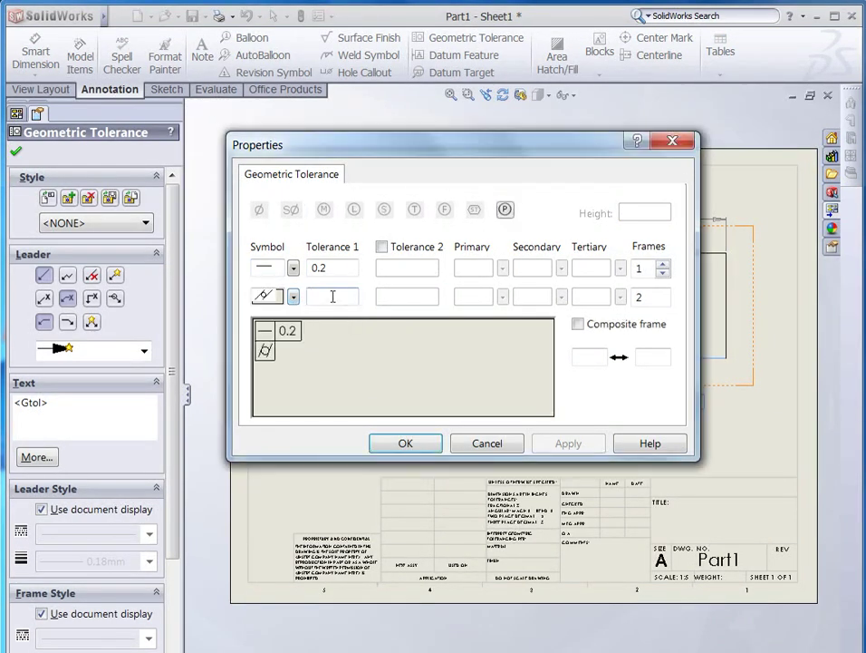
type(".5")
key("BackSpace")
type("2")
Add the MMC modifier to row 1's 0.2 tolerance, making it 0.2(M).
left_click(338, 268)
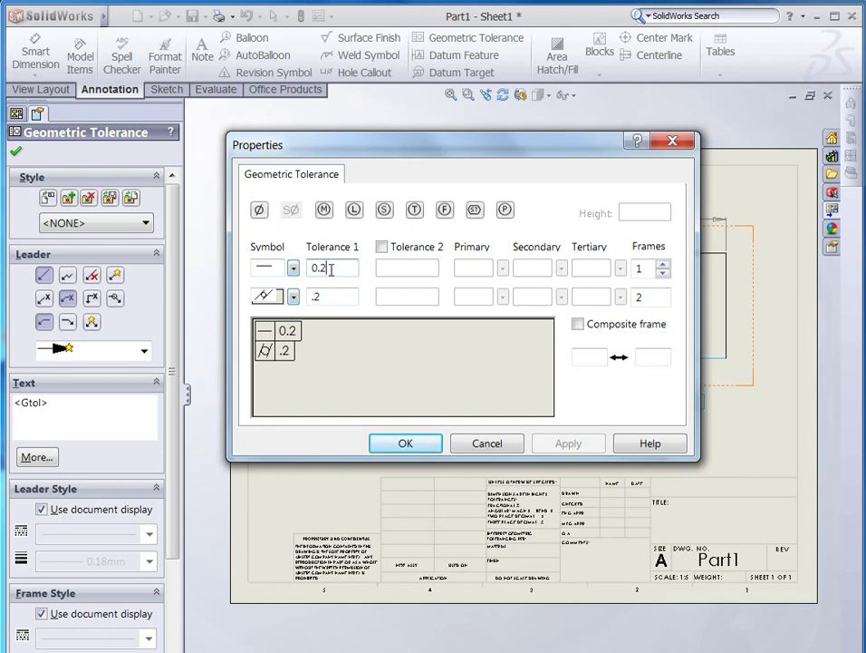
left_click(324, 210)
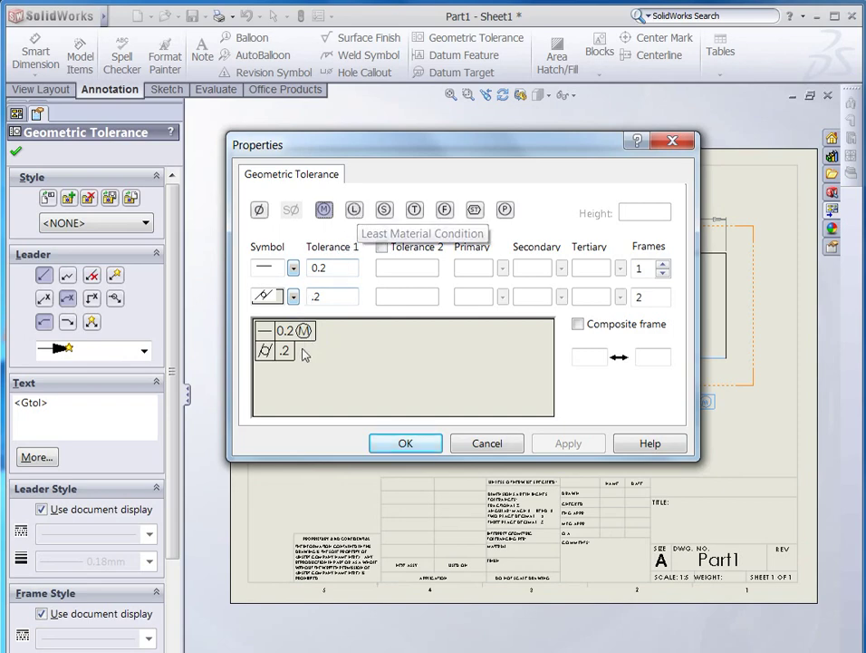
Apply the frame changes, then reopen it to edit the cylindricity row's .2 value.
left_click(402, 443)
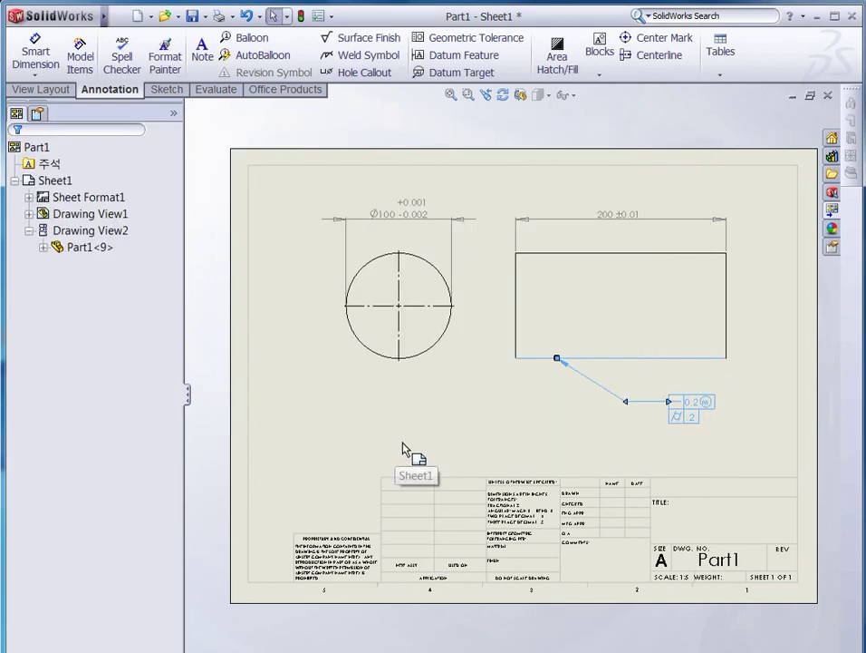
double_click(693, 424)
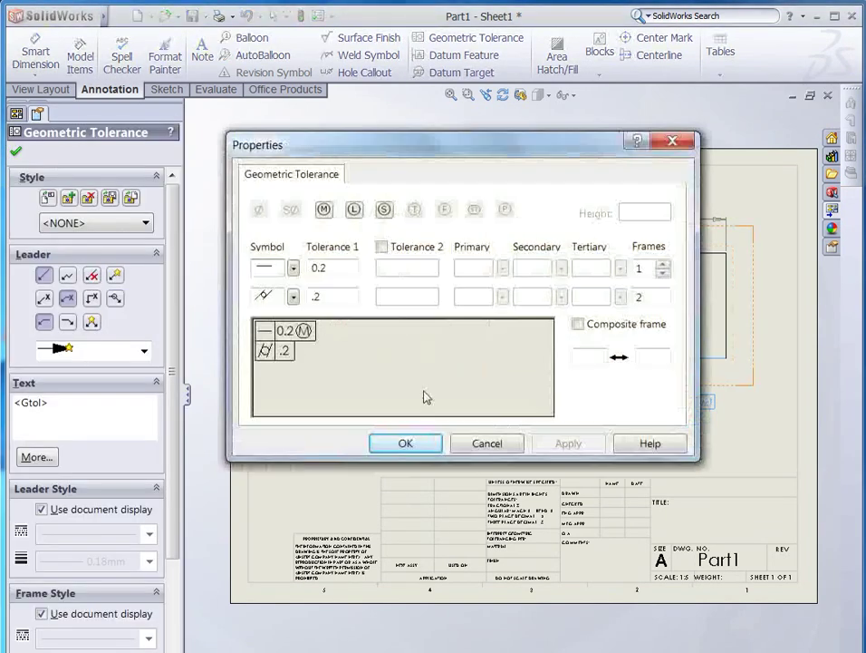
left_click(311, 297)
Change the cylindricity value to 0.2, apply it, and nudge the frame up-left.
type("0")
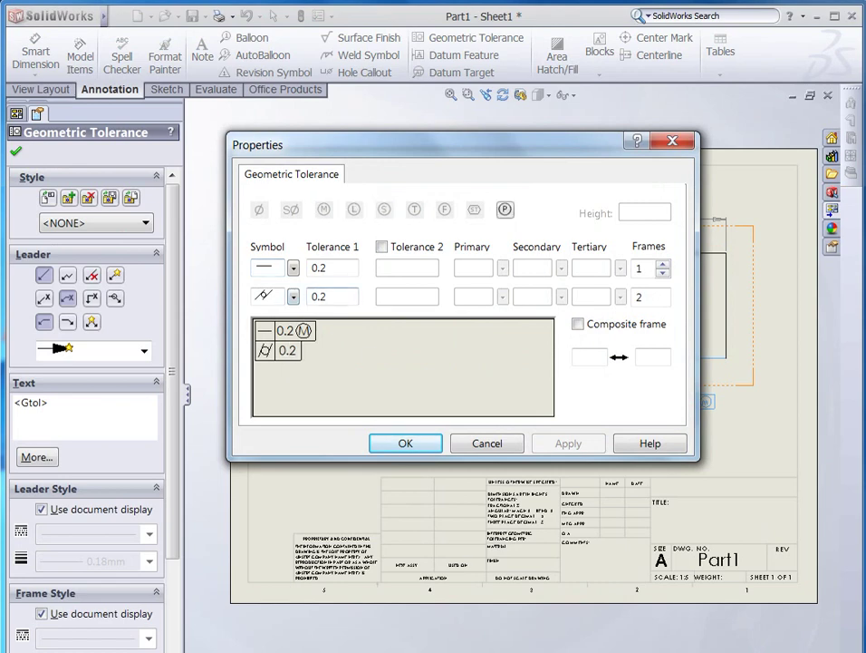
left_click(404, 444)
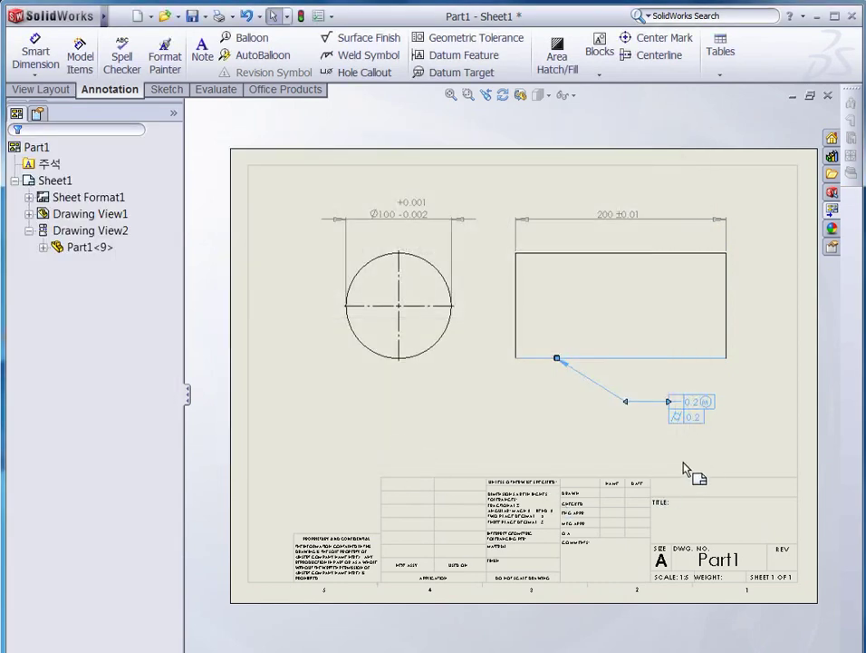
left_click_drag(684, 416, 677, 403)
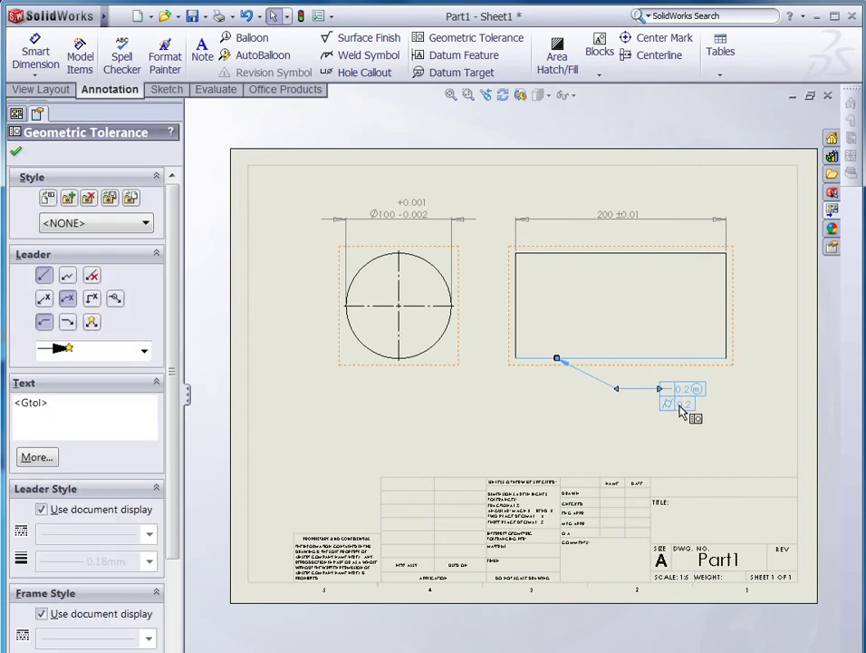
left_click(721, 431)
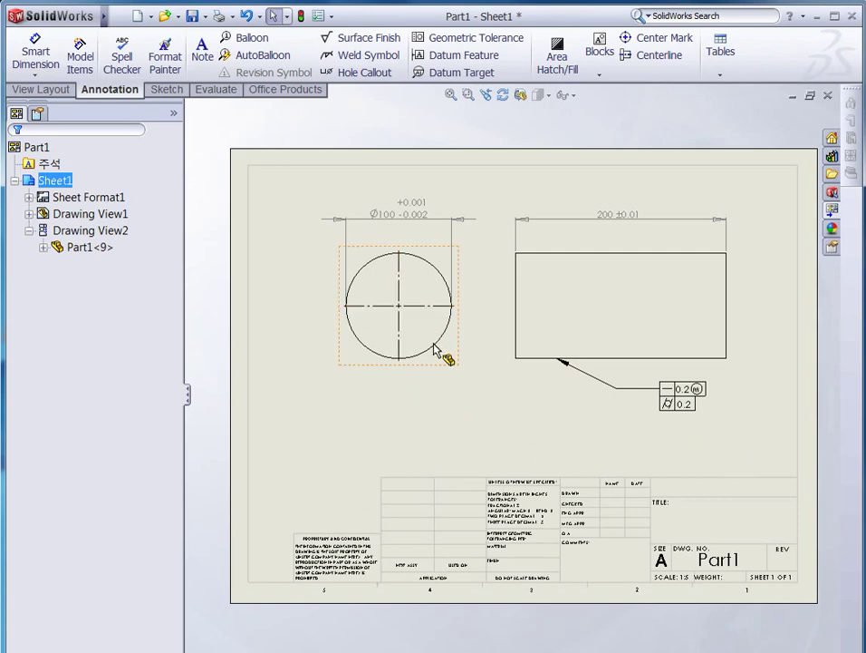
Create a geometric tolerance frame with the Circularity symbol and a 0.2 tolerance.
left_click(499, 40)
left_click(291, 271)
left_click(321, 284)
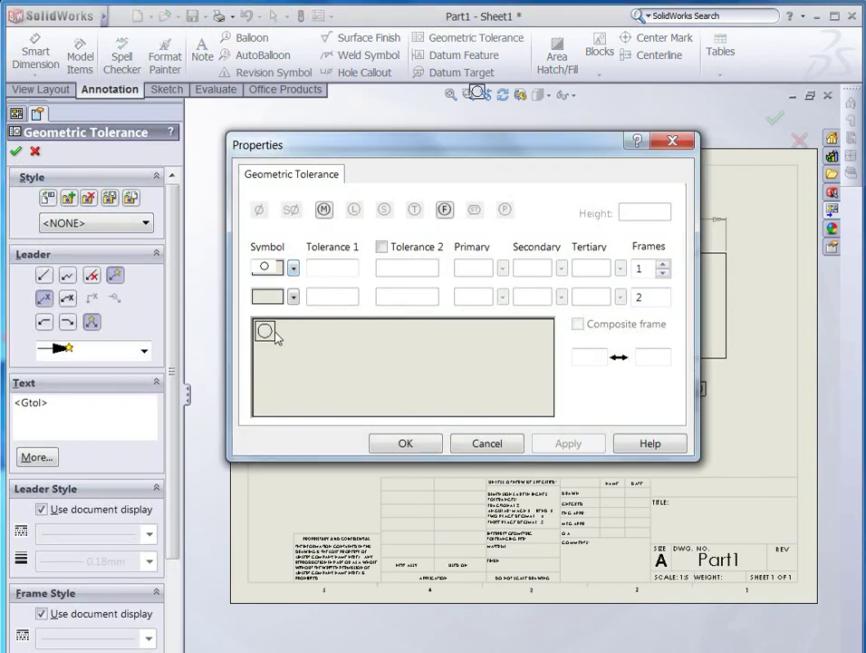
left_click(334, 269)
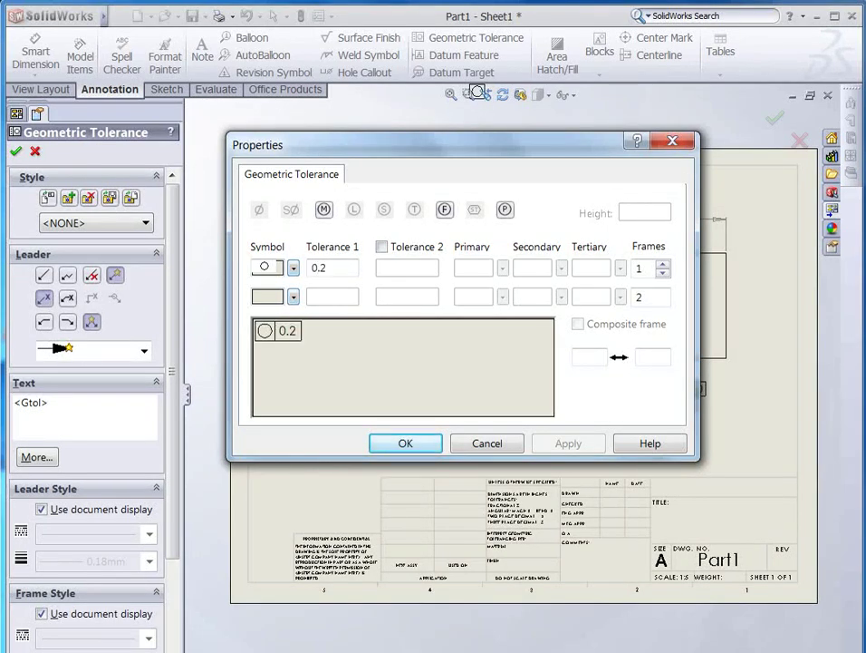
left_click(417, 452)
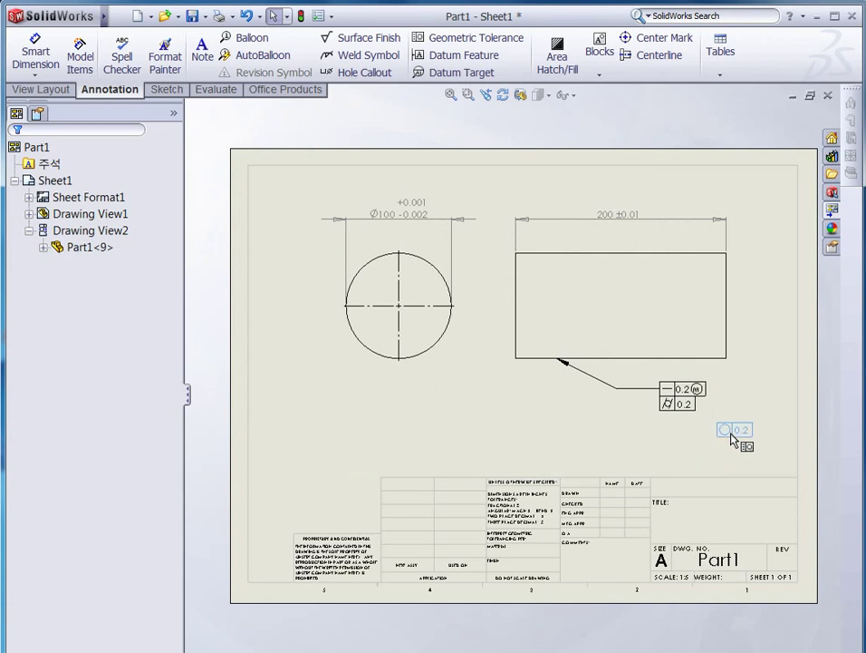
Place the 0.2 circularity frame below the end view, with a right-angled leader to the circle edge.
left_click(438, 392)
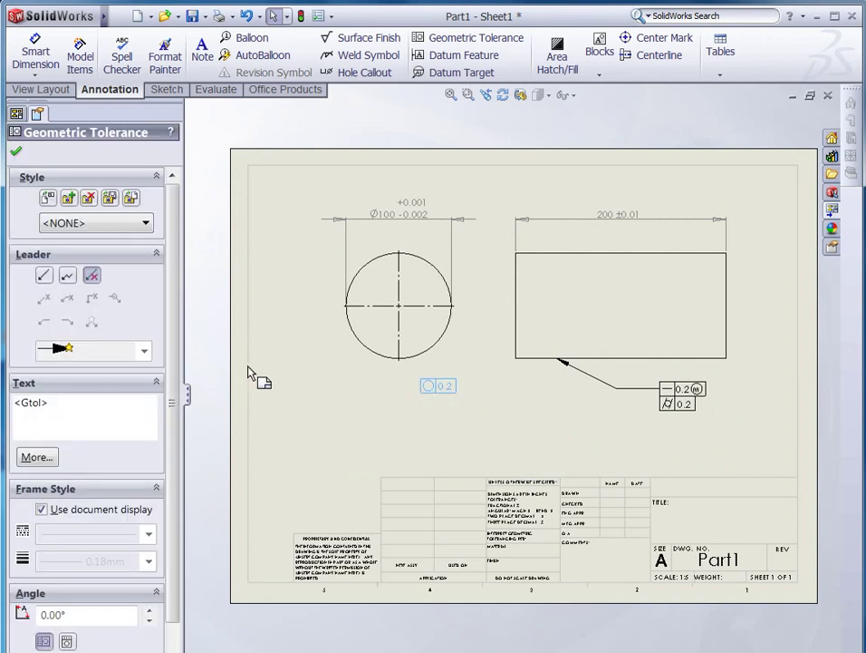
left_click(44, 276)
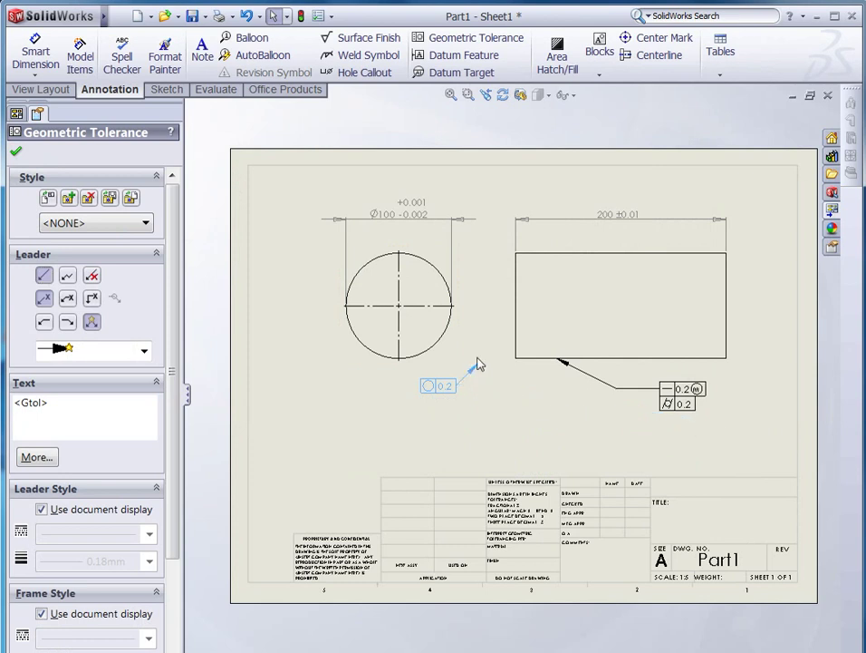
left_click(448, 339)
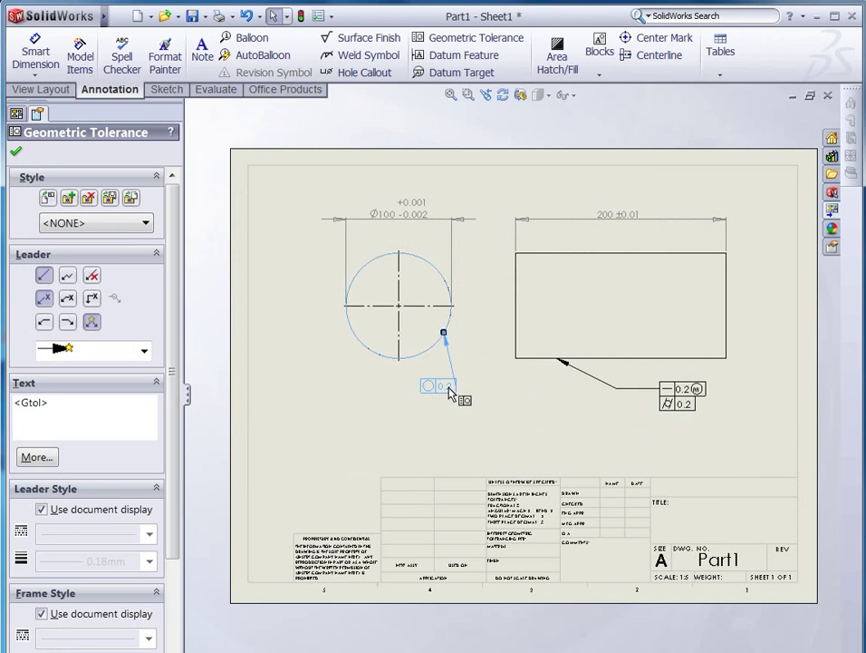
left_click(92, 298)
left_click_drag(445, 397, 504, 400)
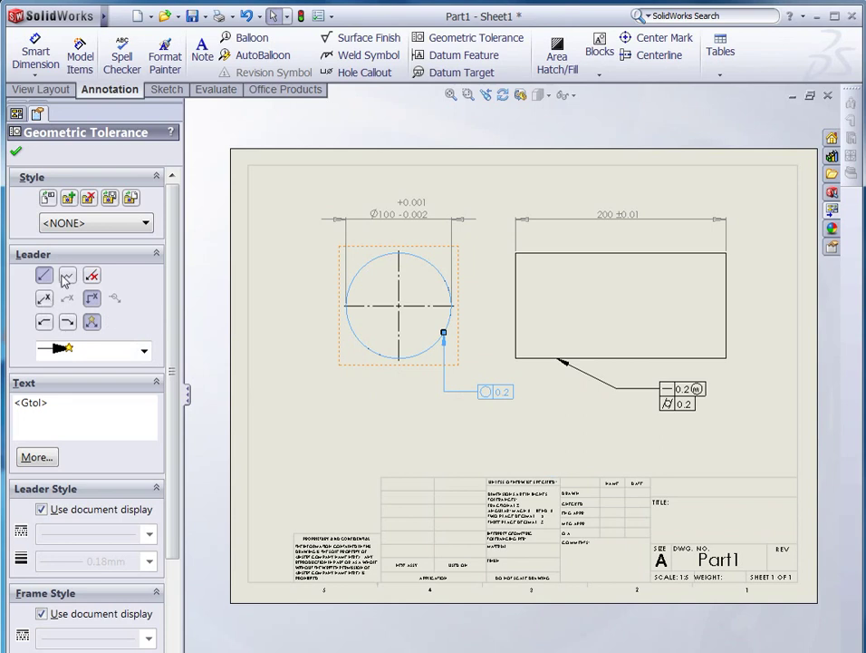
key("Escape")
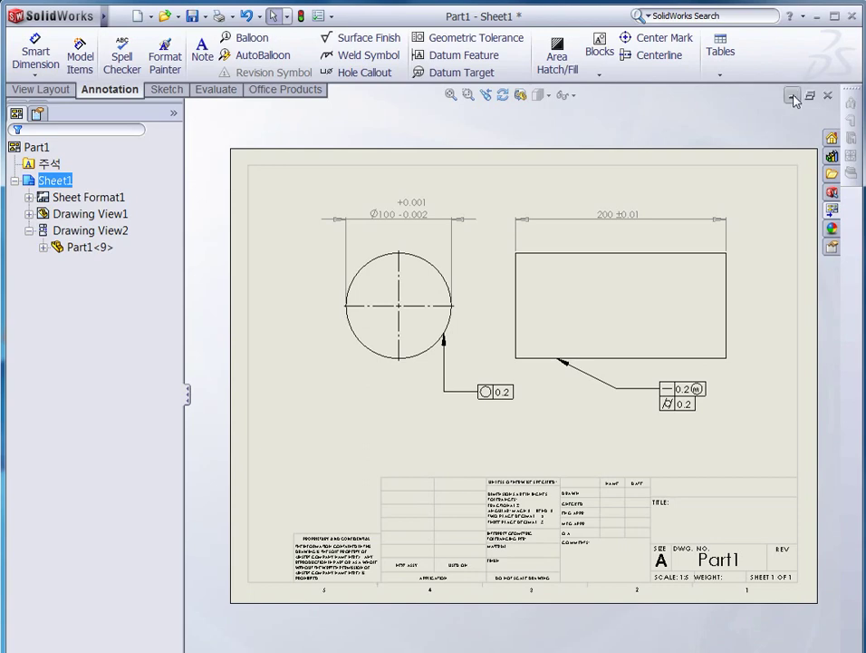
Switch to the Part2 3D model and orbit it to inspect the angled top face.
mouse_move(63, 16)
left_click(296, 16)
left_click(328, 196)
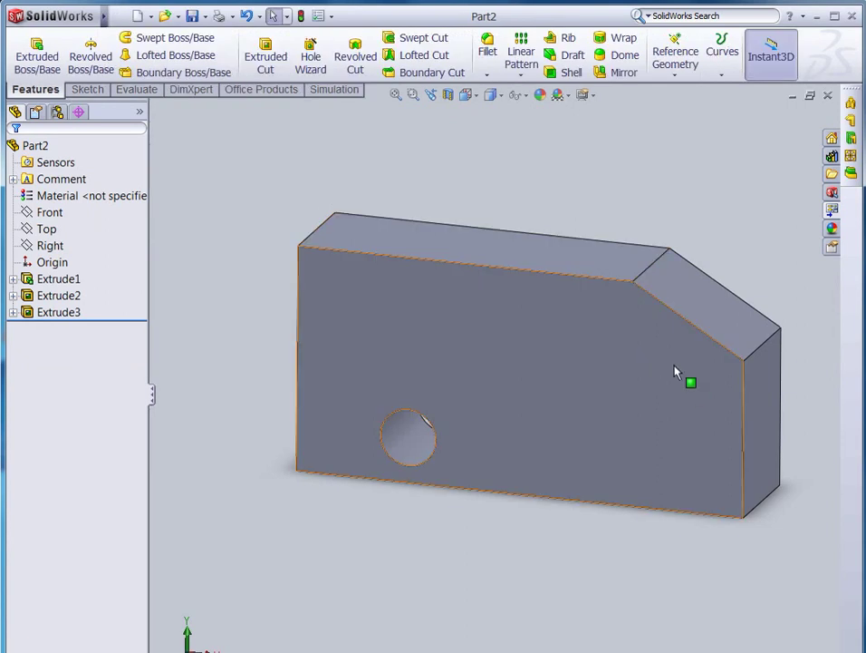
middle_click_drag(675, 367, 645, 287)
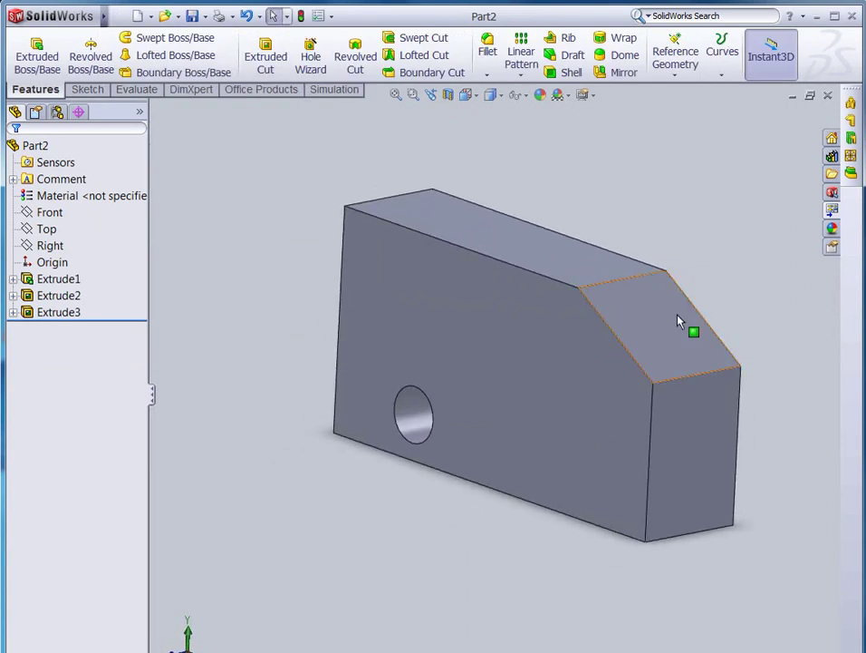
middle_click_drag(457, 433, 412, 424)
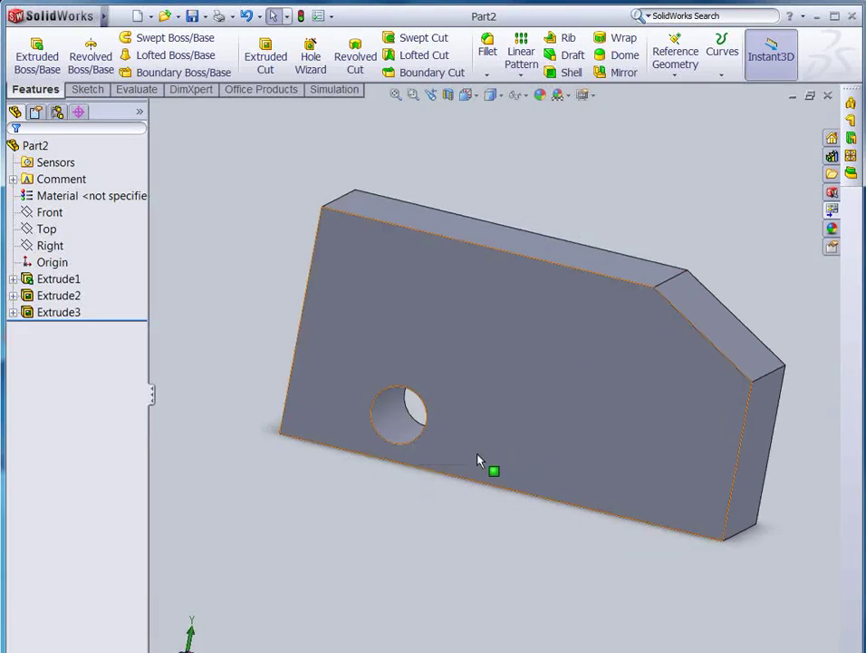
middle_click_drag(514, 352, 615, 216)
Return to the Part2 - Sheet1 drawing window.
mouse_move(75, 24)
left_click(214, 16)
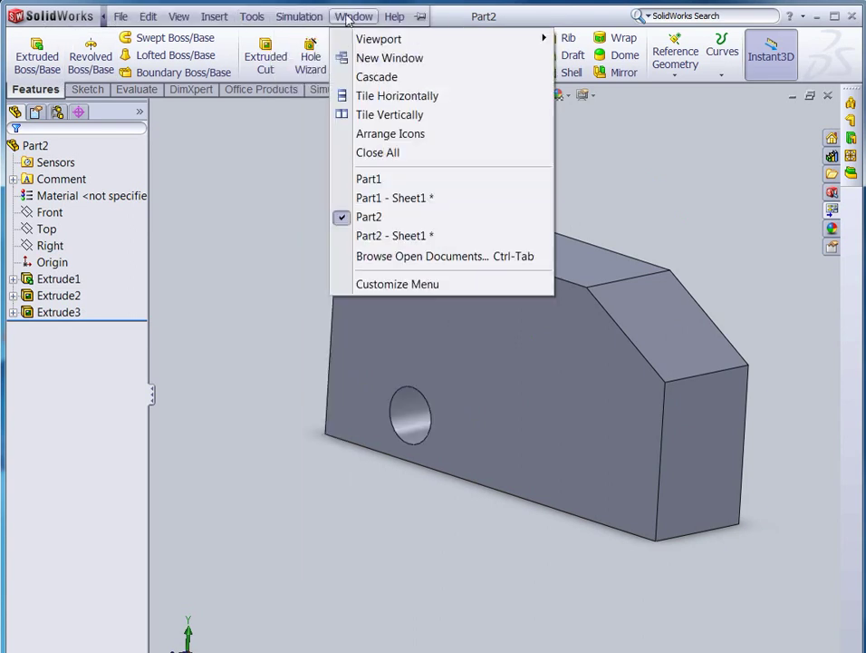
left_click(407, 236)
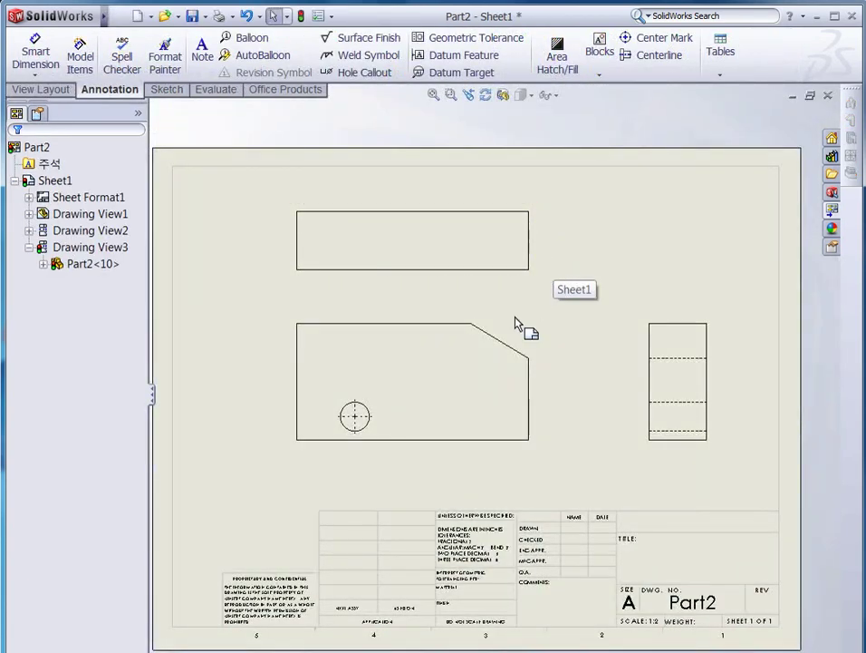
Dimension the top view with a 200 length above it and a 50 height on its left.
scroll(497, 356, "up", 3)
scroll(512, 365, "down", 2)
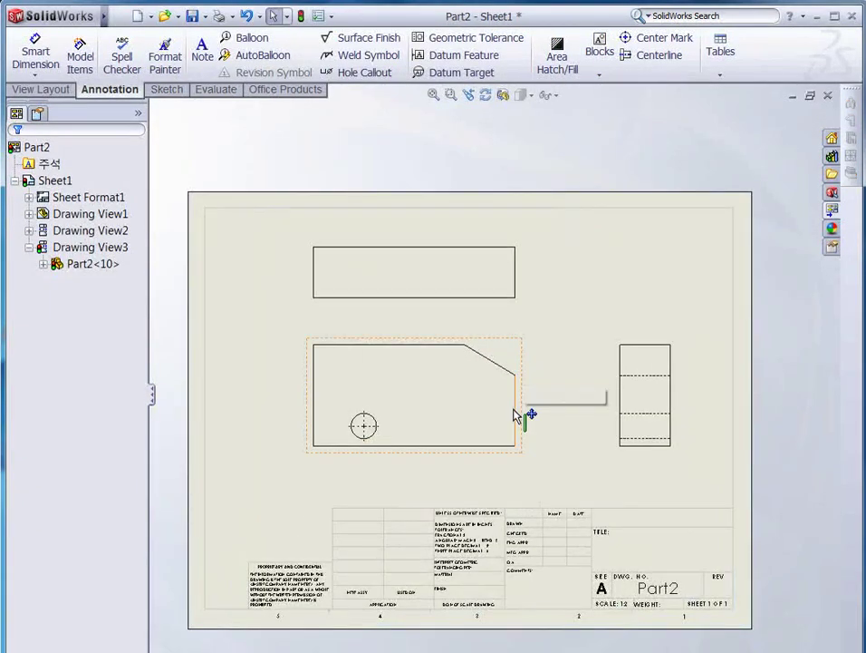
mouse_move(522, 412)
middle_mouse_down()
mouse_move(529, 362)
mouse_move(519, 385)
middle_mouse_up()
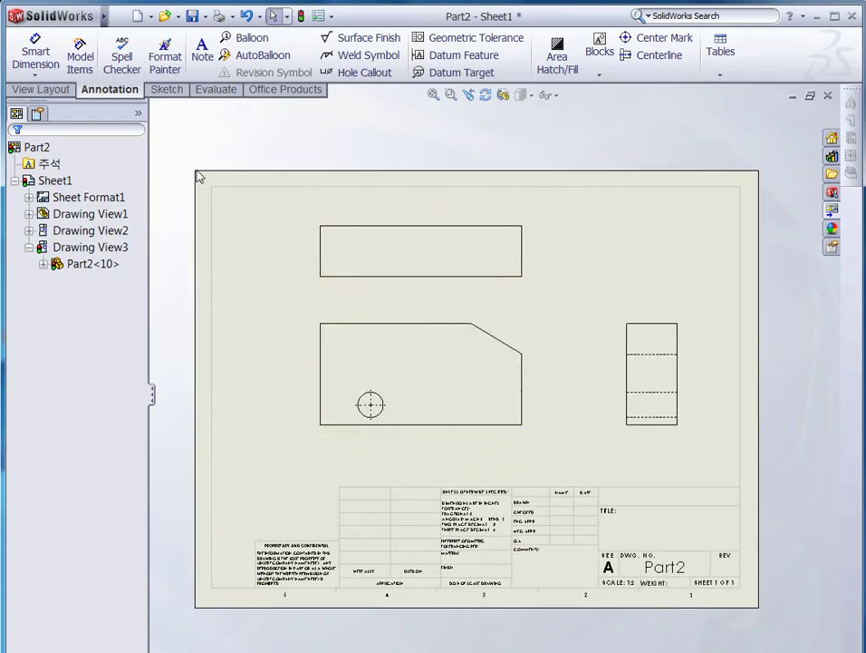
left_click(30, 47)
scroll(405, 247, "down", 1)
left_click(427, 233)
left_click(427, 222)
left_click(315, 267)
left_click(284, 264)
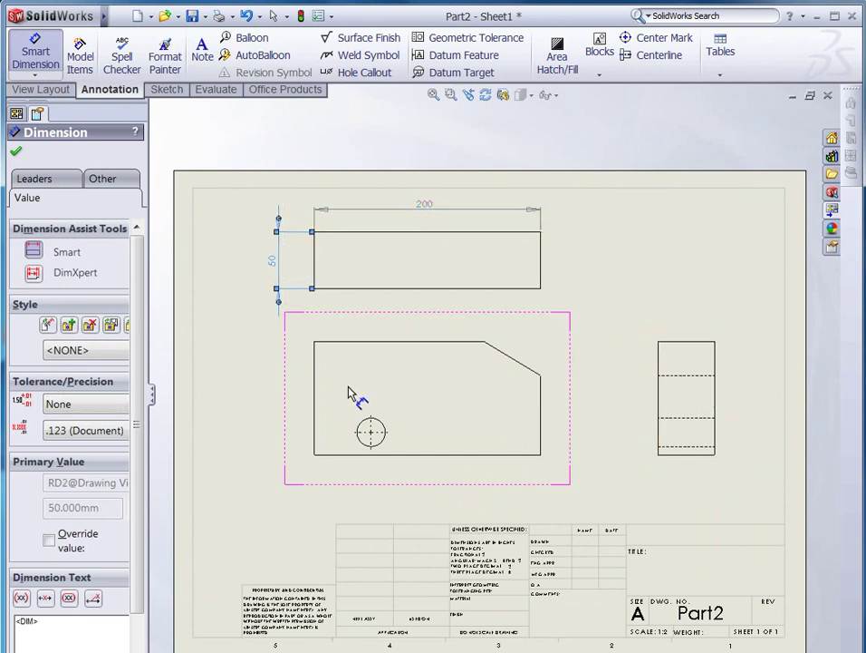
Add the 100 height dimension to the left of the front view.
left_click(315, 397)
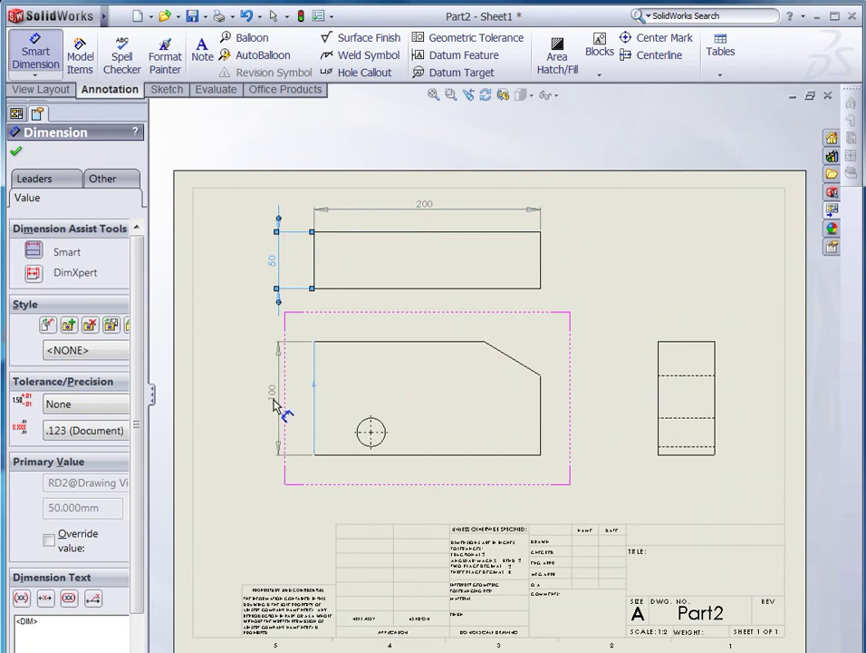
left_click(276, 399)
key("Escape")
left_click(591, 446)
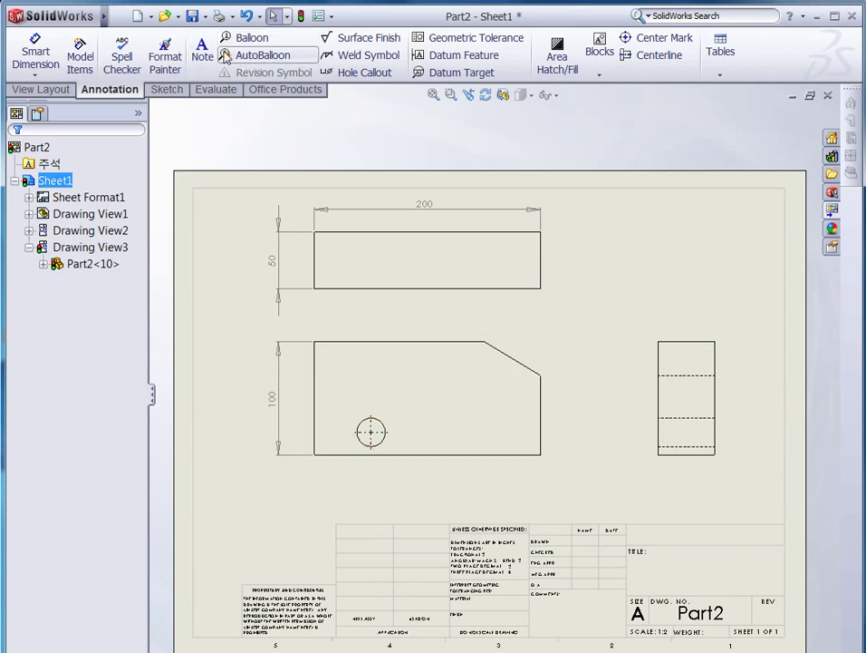
Locate the front-view hole with 20 vertical and 50 horizontal dimensions, and add its Ø25 diameter.
left_click(36, 50)
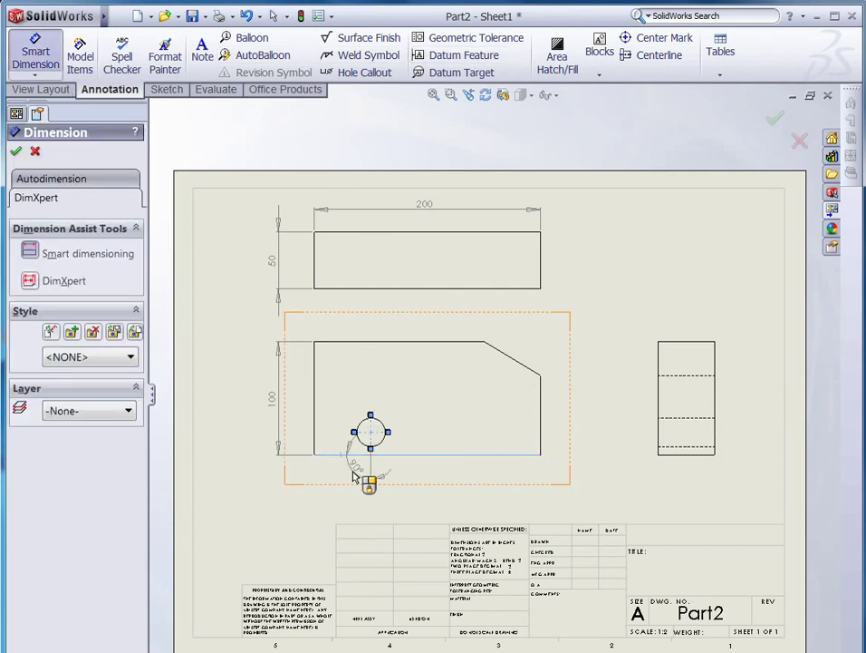
key("Escape")
left_click(36, 51)
scroll(391, 448, "down", 2)
left_click(393, 439)
left_click(399, 460)
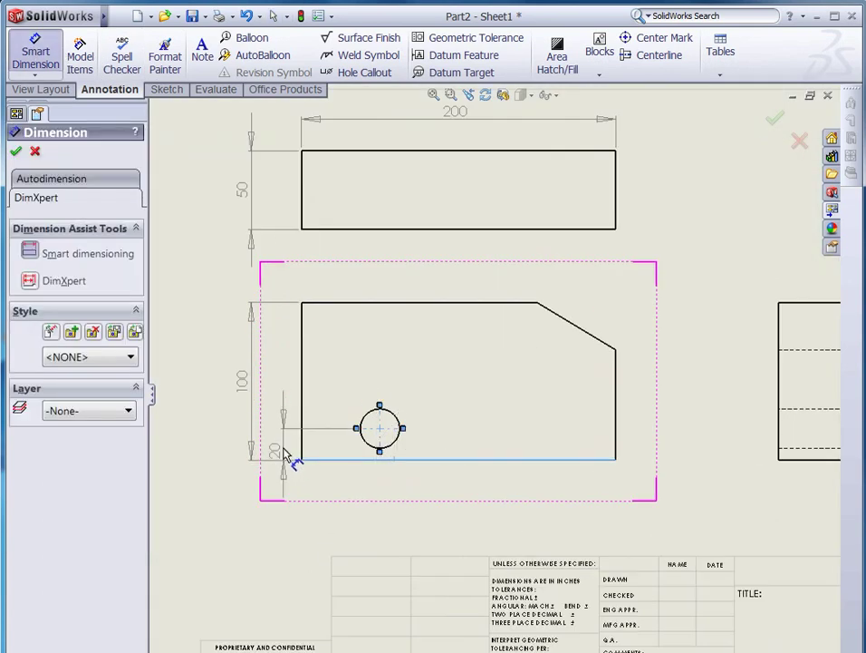
left_click(282, 391)
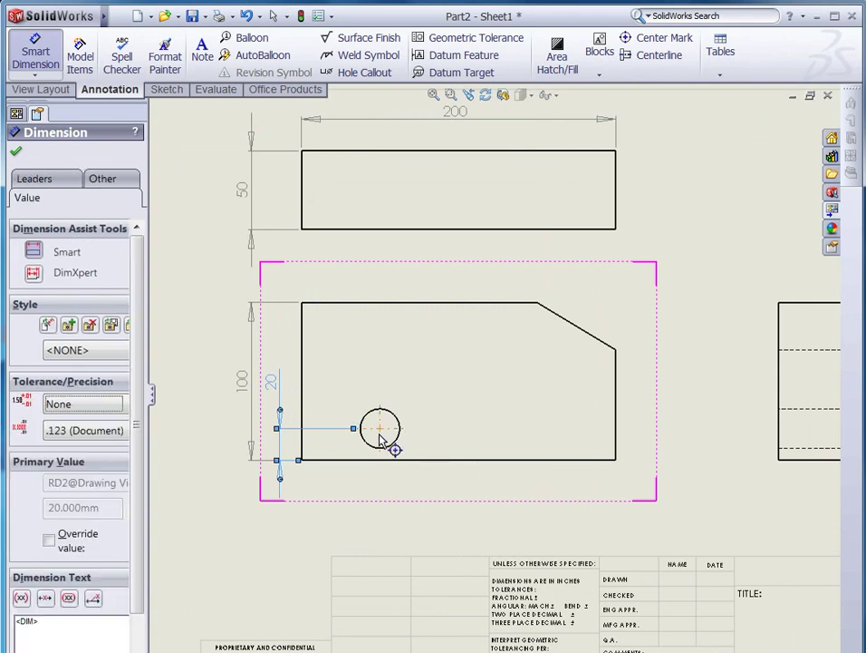
left_click(379, 438)
left_click(302, 448)
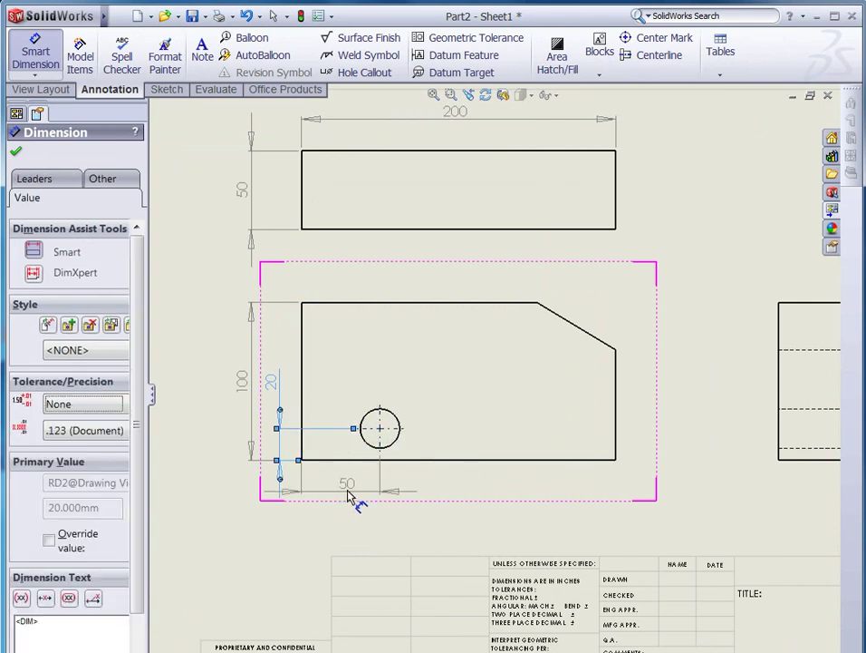
left_click(352, 497)
left_click(399, 420)
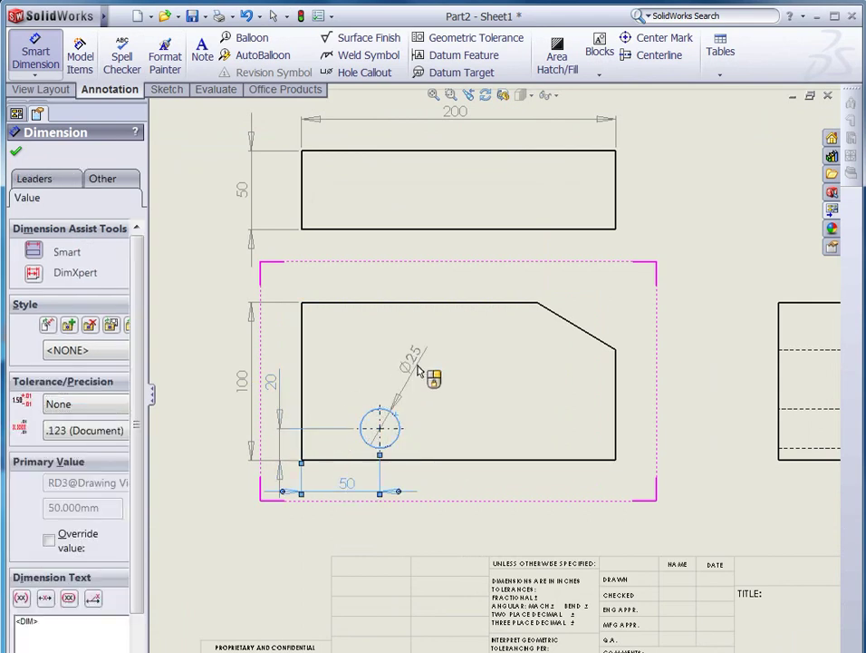
left_click(414, 376)
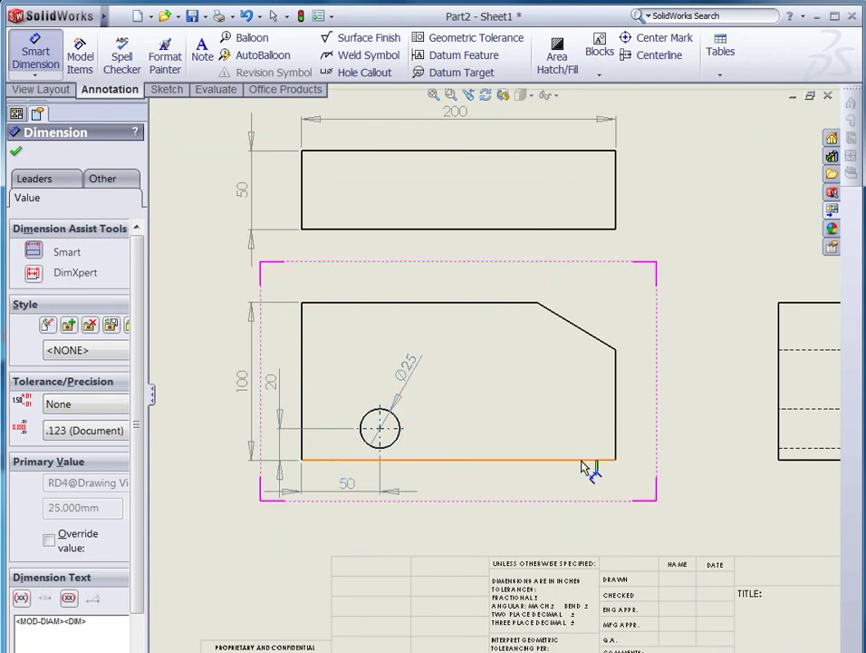
Dimension the chamfer with a 59.04° angle and a 50 width, then fit the sheet.
key("z")
scroll(596, 406, "down", 4)
left_click(556, 322)
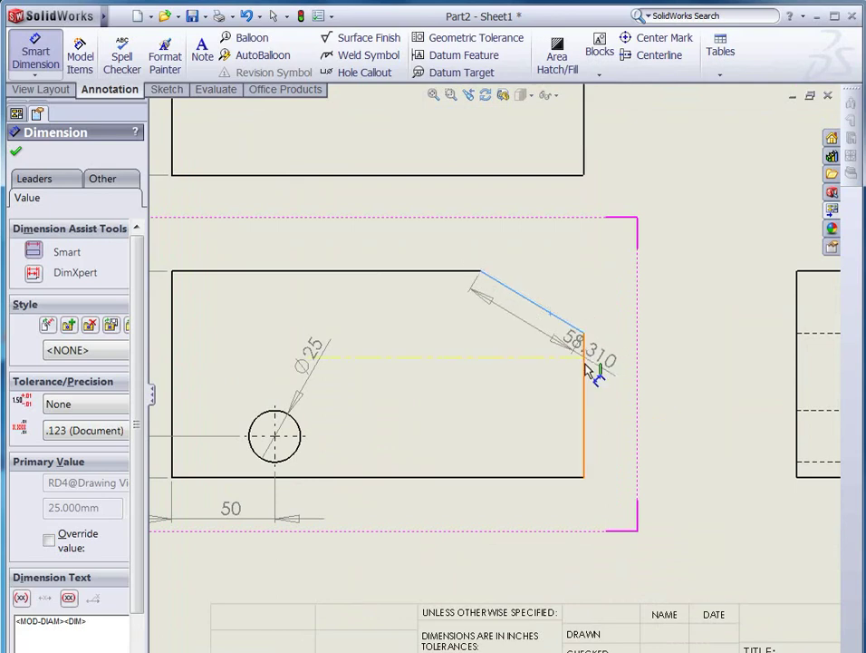
left_click(586, 363)
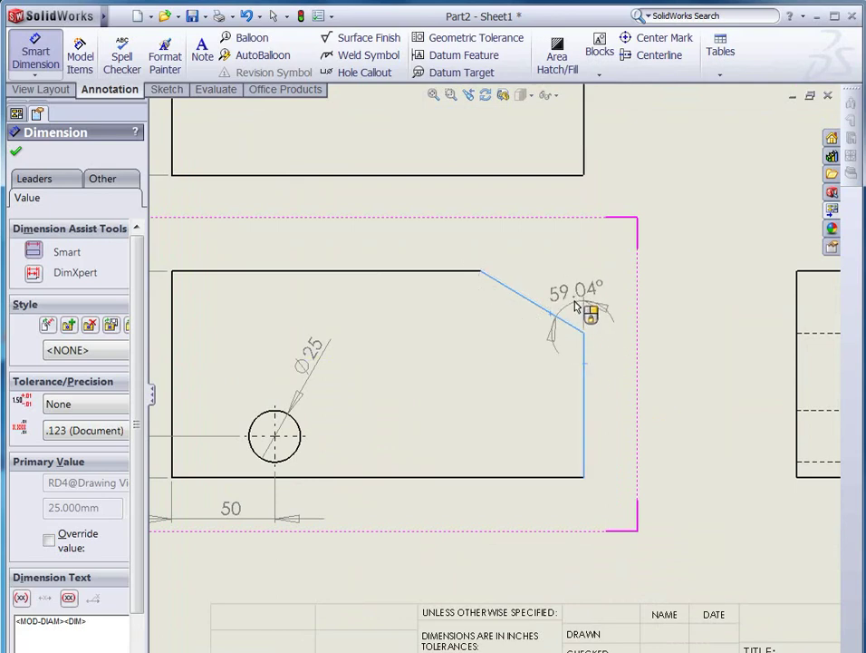
left_click(585, 313)
left_click_drag(599, 305, 624, 309)
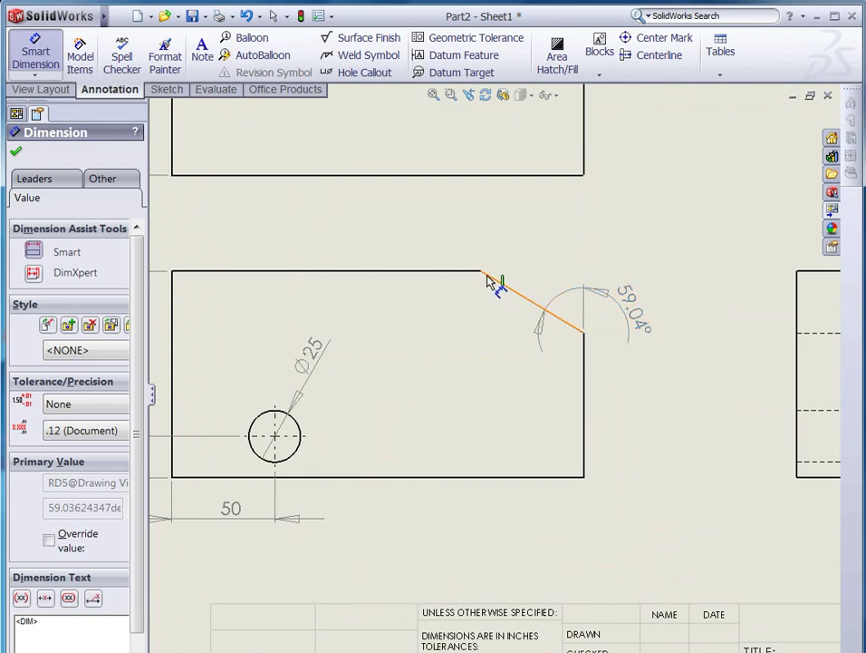
left_click(582, 329)
left_click(534, 238)
left_click(596, 300)
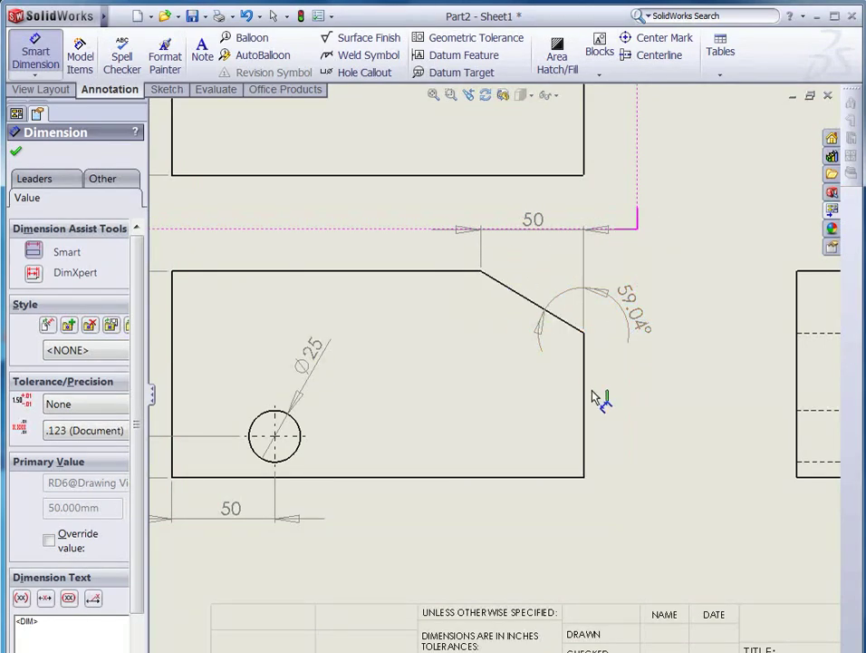
key("f")
scroll(562, 435, "down", 3)
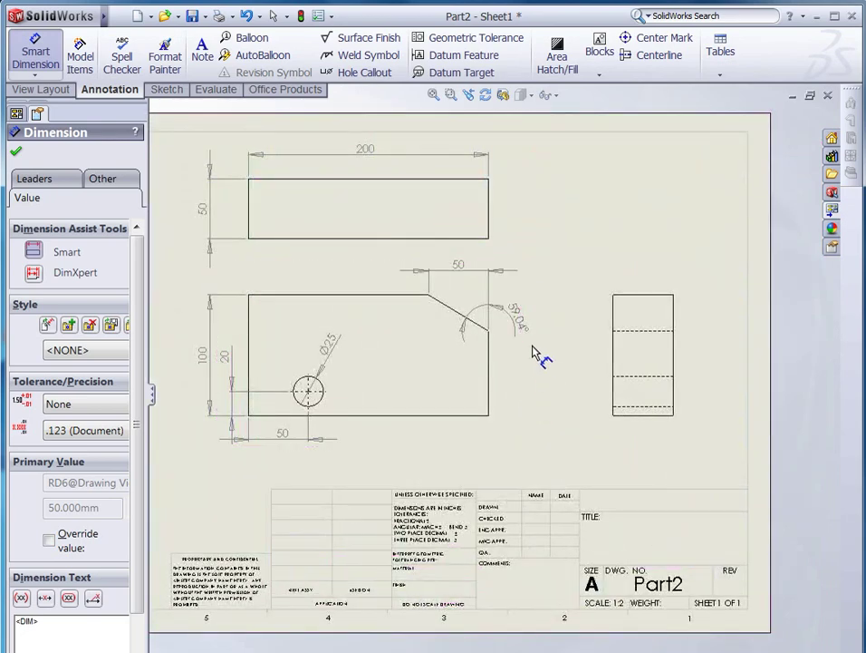
Place datum symbols D on the front view's bottom edge, E and F on the right view's left and top edges.
left_click(557, 341)
left_click(519, 61)
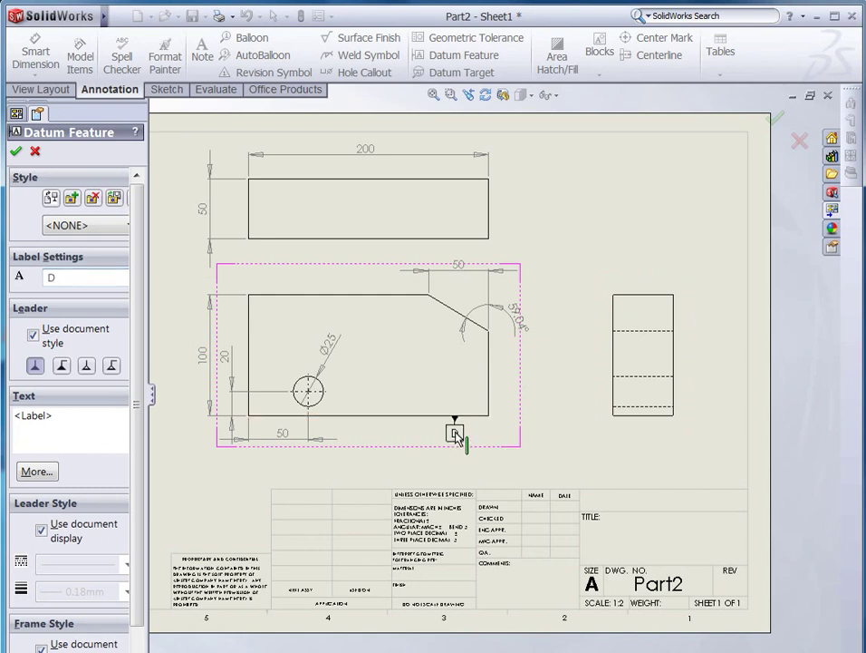
left_click(521, 451)
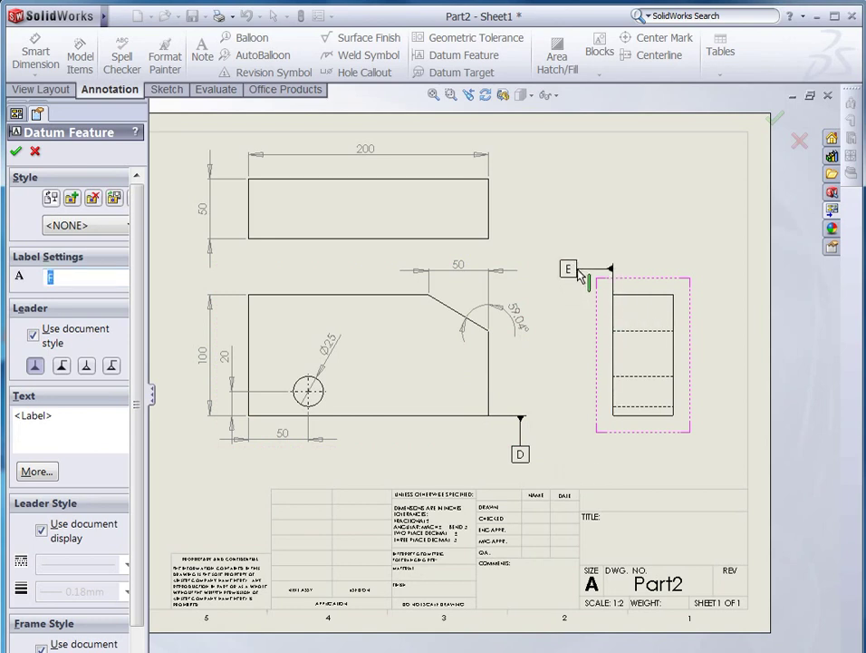
left_click(578, 270)
left_click(700, 265)
key("Escape")
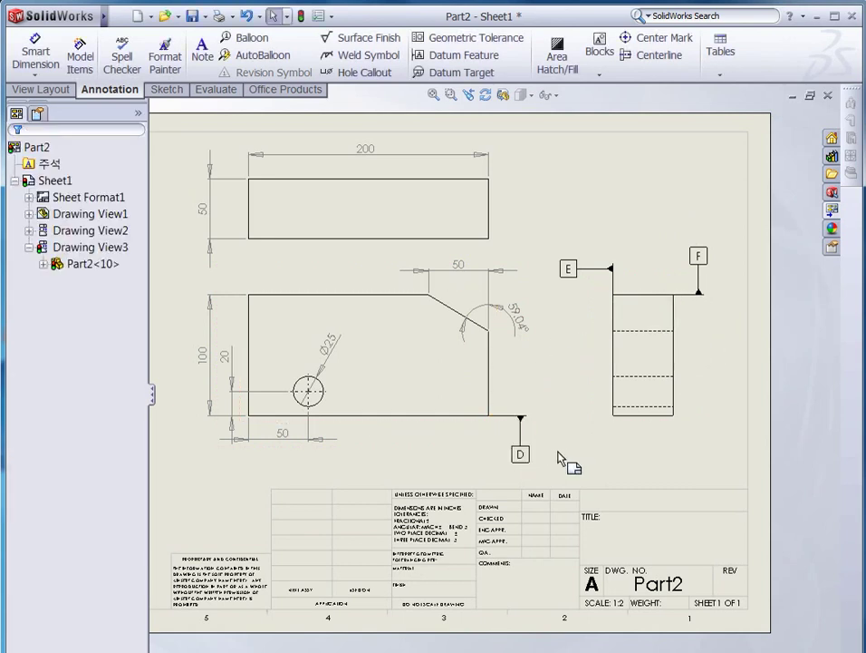
Change the datum labels D, E, F to A, B, C in Label Settings.
left_click(523, 459)
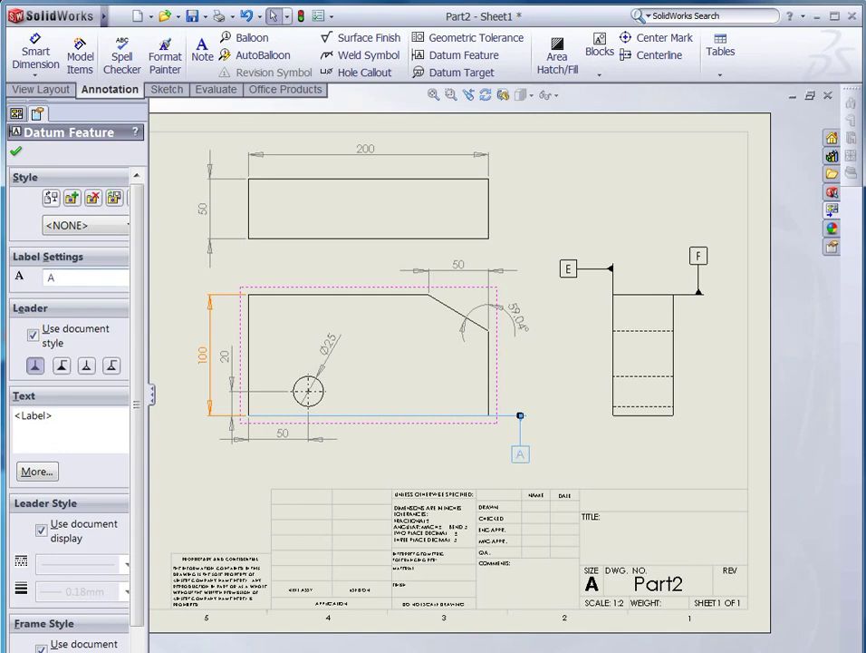
key("Escape")
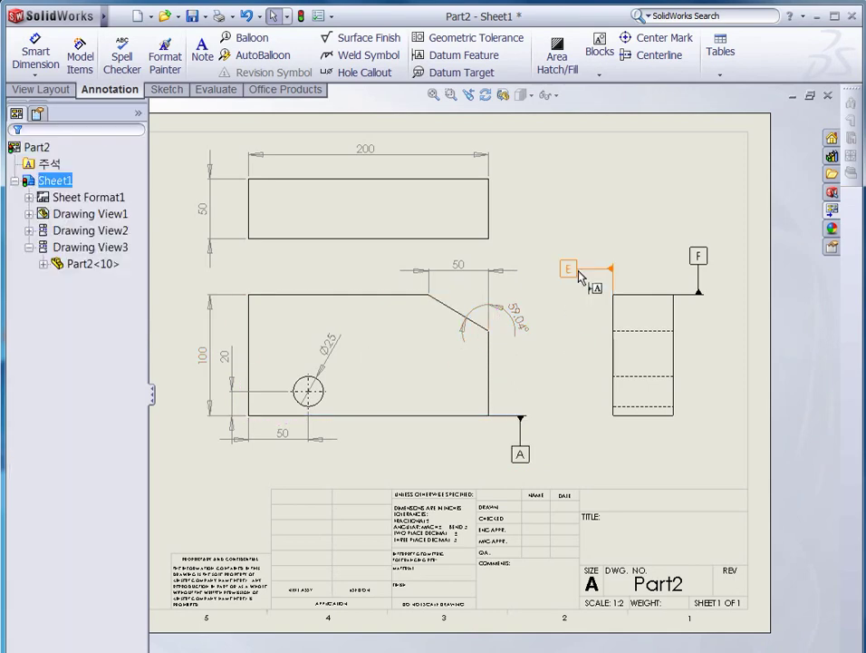
left_click(575, 274)
double_click(49, 277)
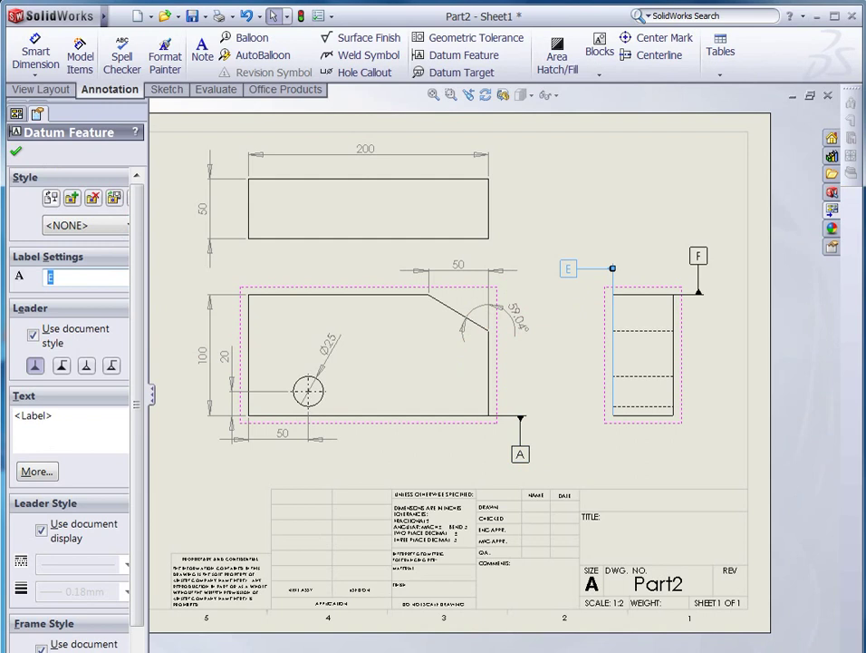
left_click(698, 256)
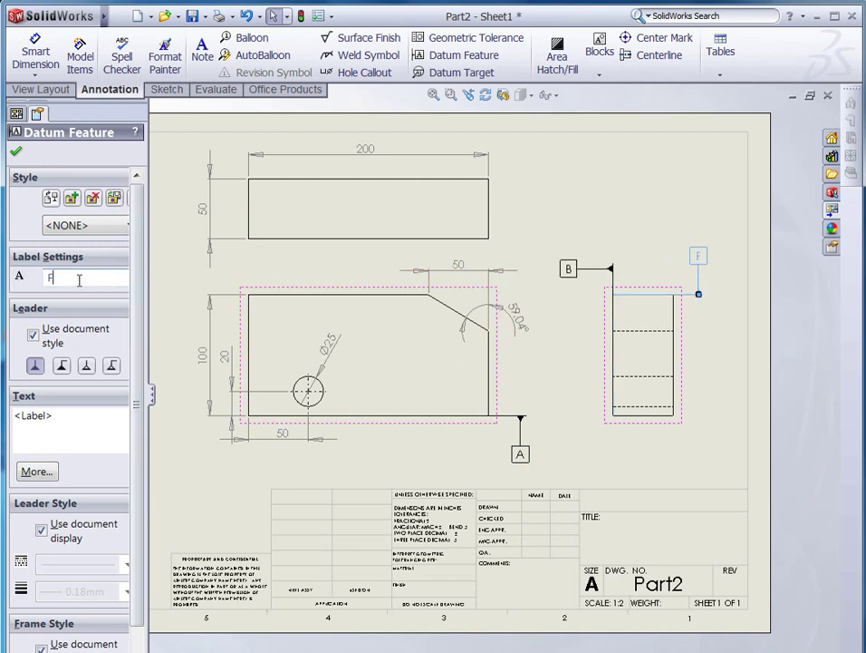
type("C")
left_click(16, 152)
left_click(730, 414)
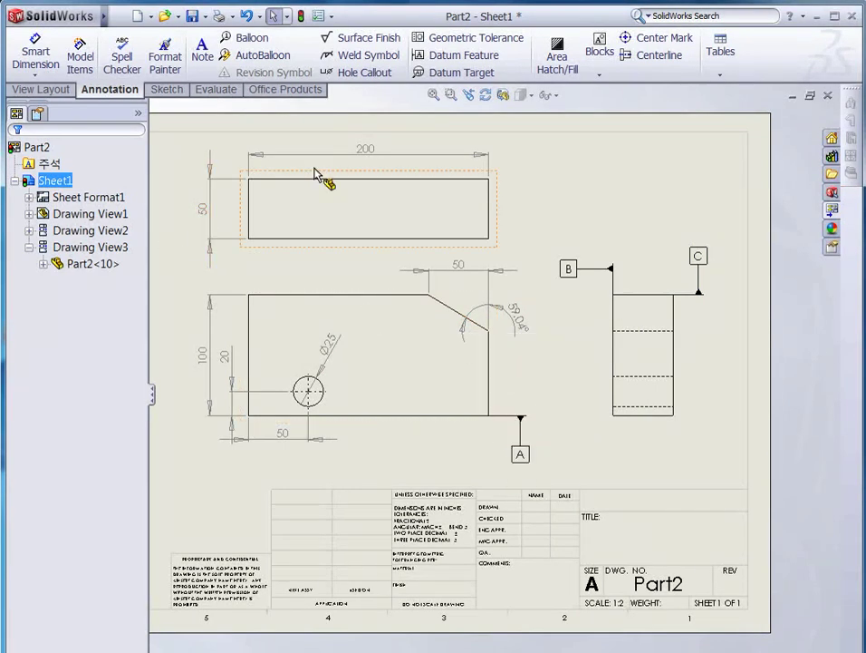
Create a geometric tolerance frame with the Angularity symbol, tolerance 0.2, and primary datum A.
left_click(478, 40)
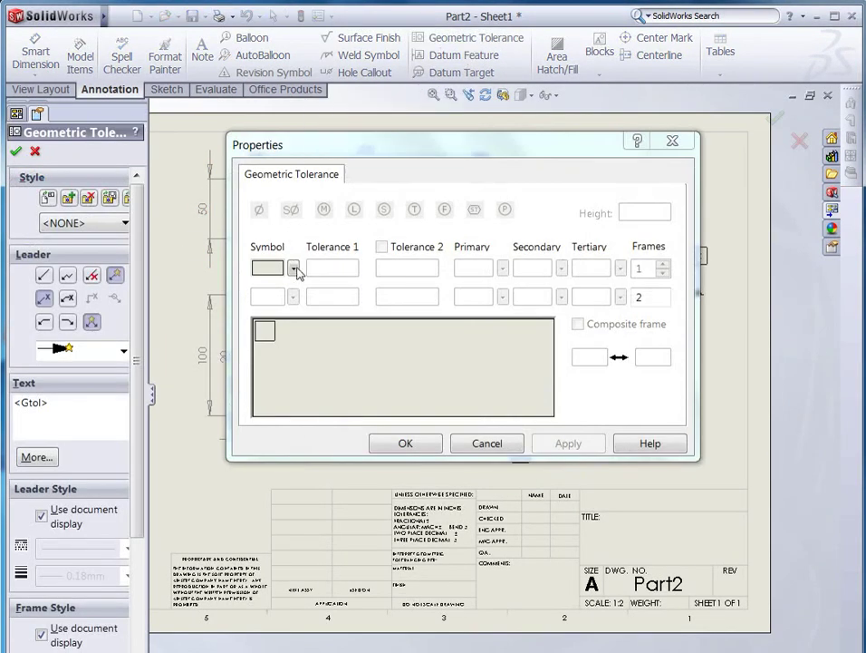
left_click(295, 269)
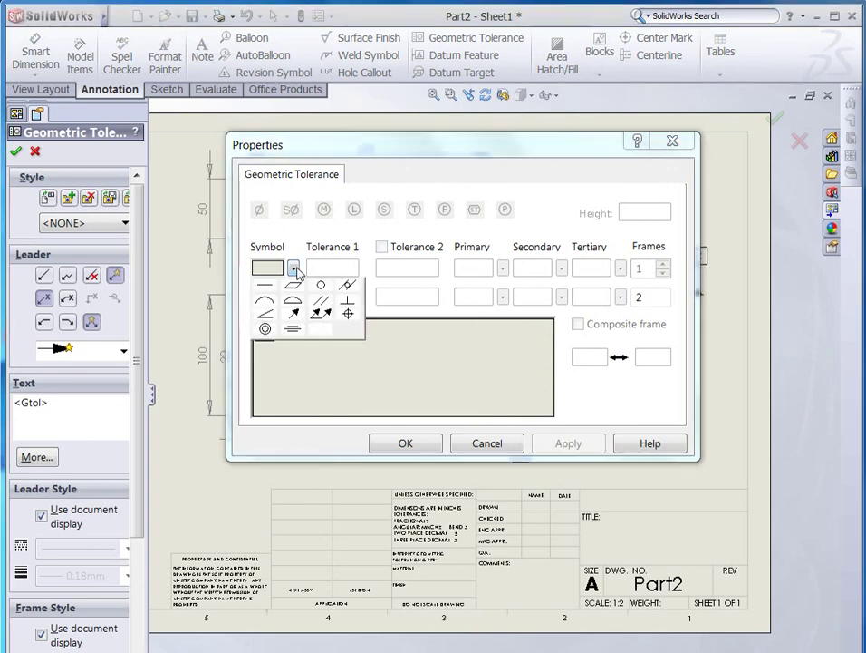
left_click(265, 313)
left_click(345, 268)
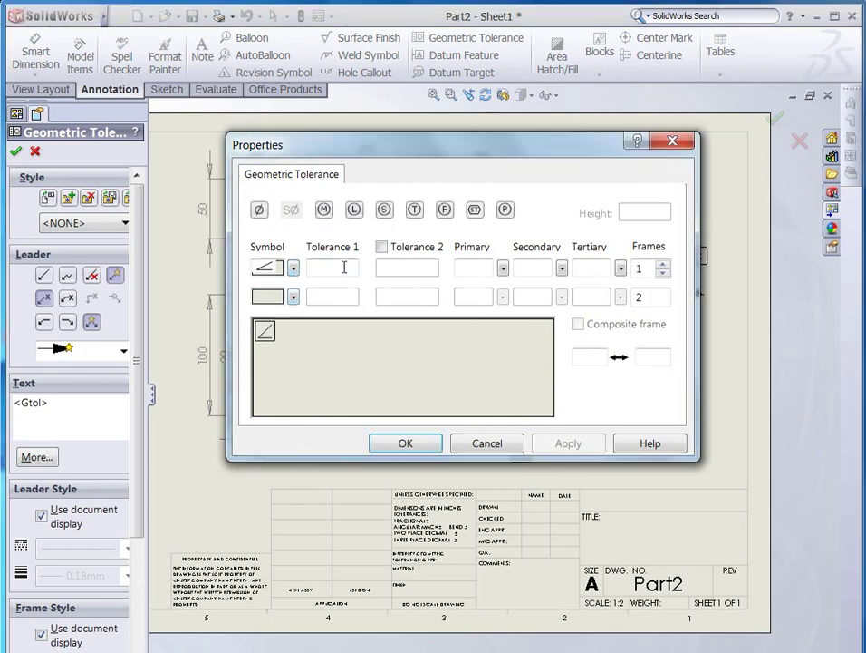
type("0.2")
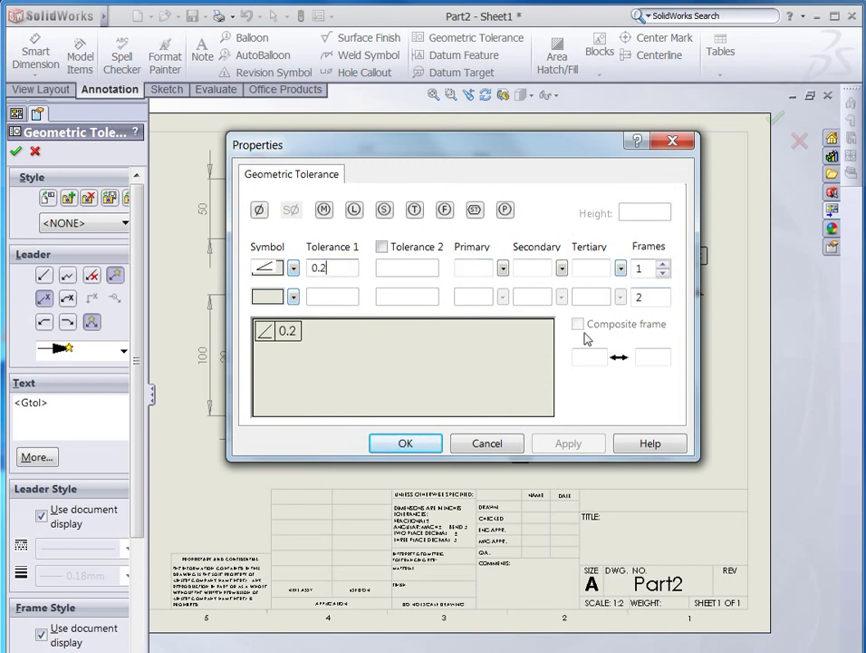
left_click(473, 268)
type("A")
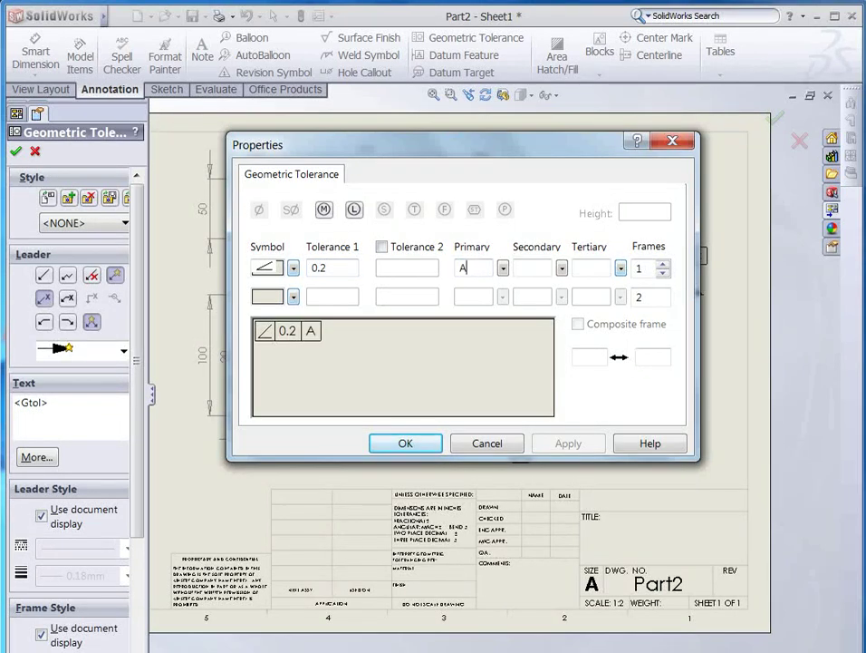
Place the 0.2 A angularity frame right of the front view, with a bent leader to the chamfer edge.
left_click(412, 446)
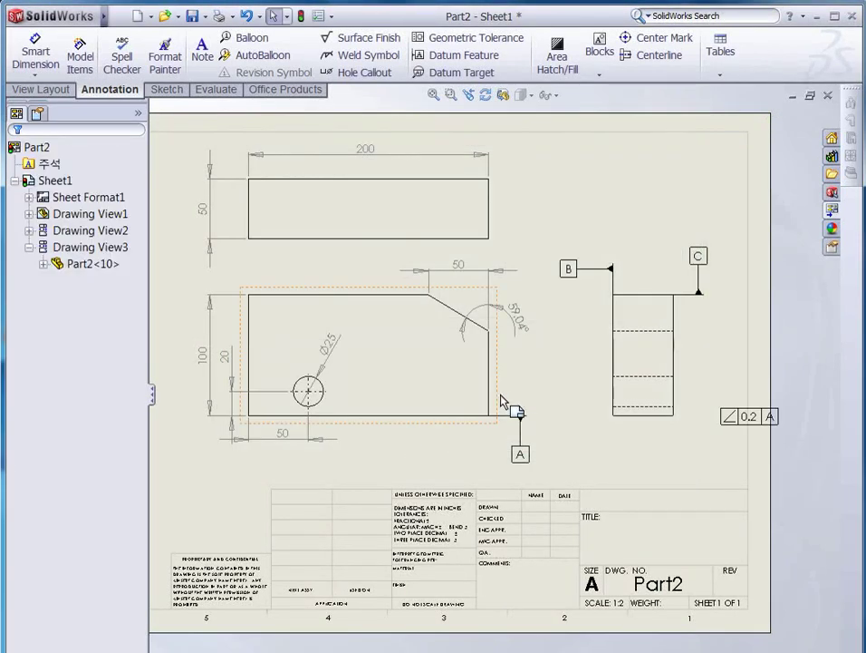
left_click_drag(752, 421, 544, 375)
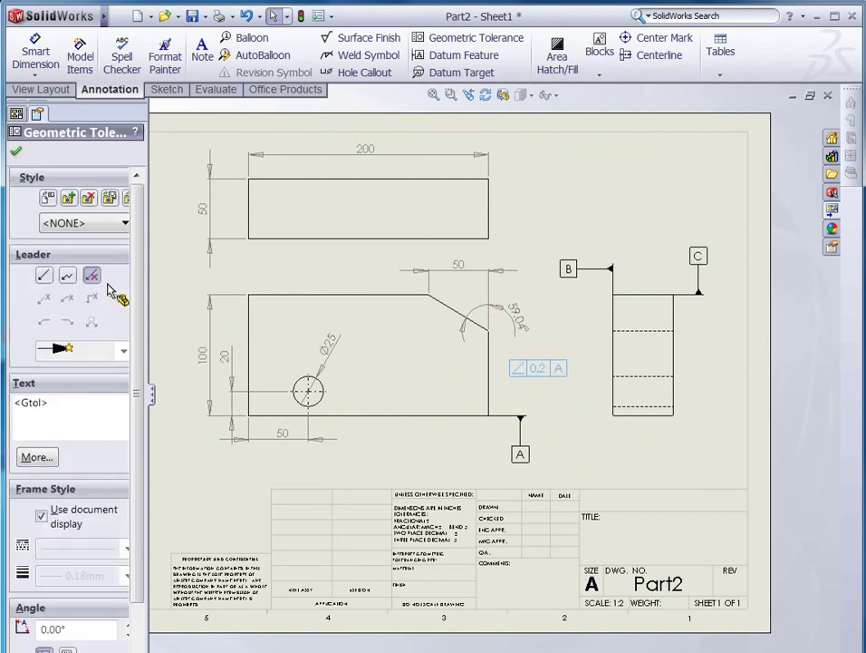
left_click(43, 275)
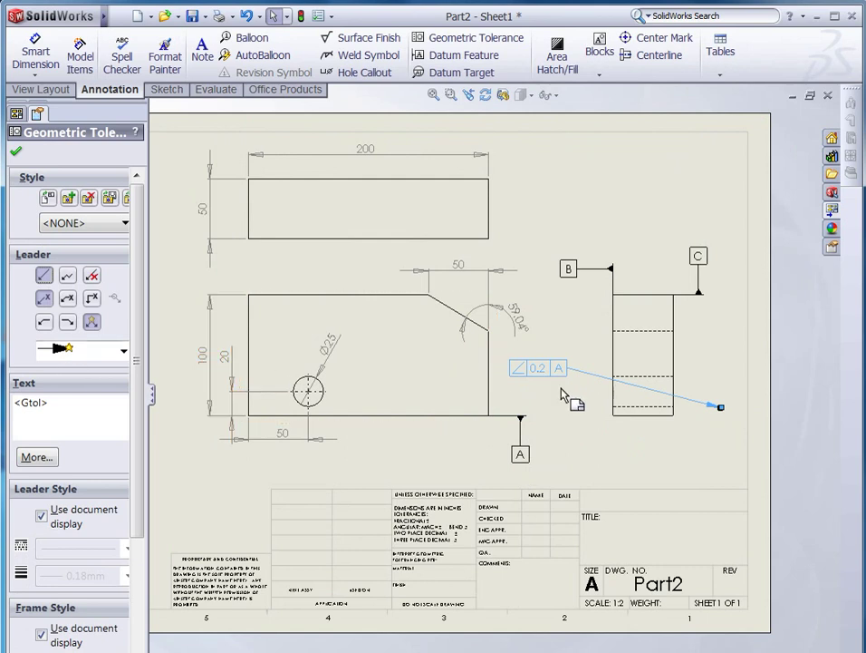
left_click_drag(720, 407, 446, 305)
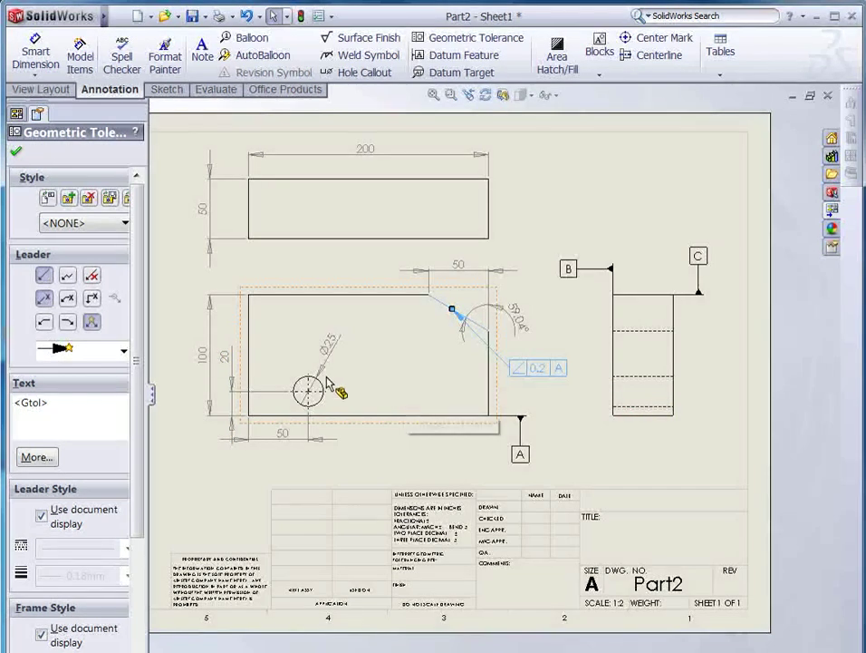
left_click(67, 298)
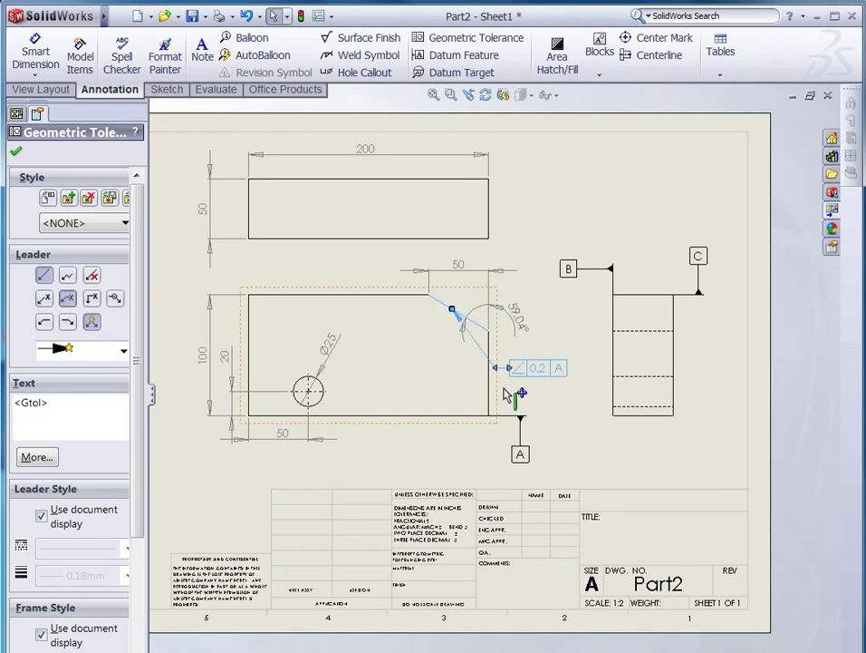
left_click_drag(506, 390, 455, 369)
left_click(574, 346)
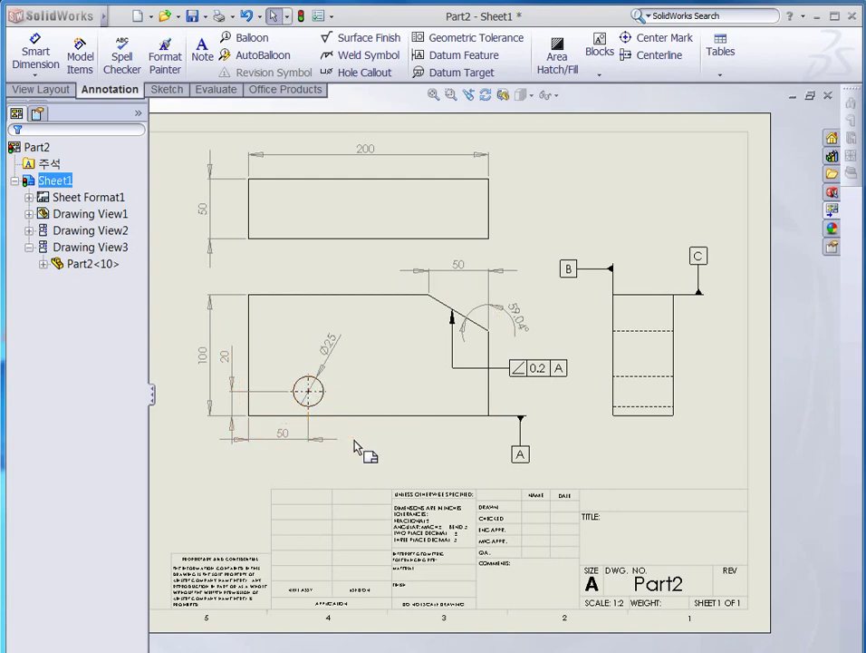
Start a Position tolerance frame with 0.1 tolerance and datums A, B and C.
left_click(475, 38)
left_click(294, 270)
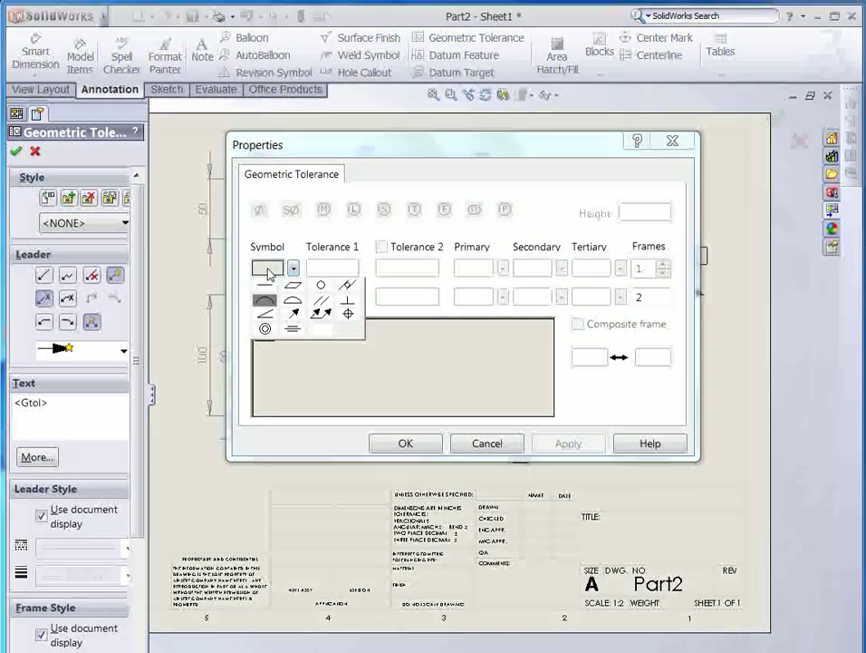
left_click(350, 314)
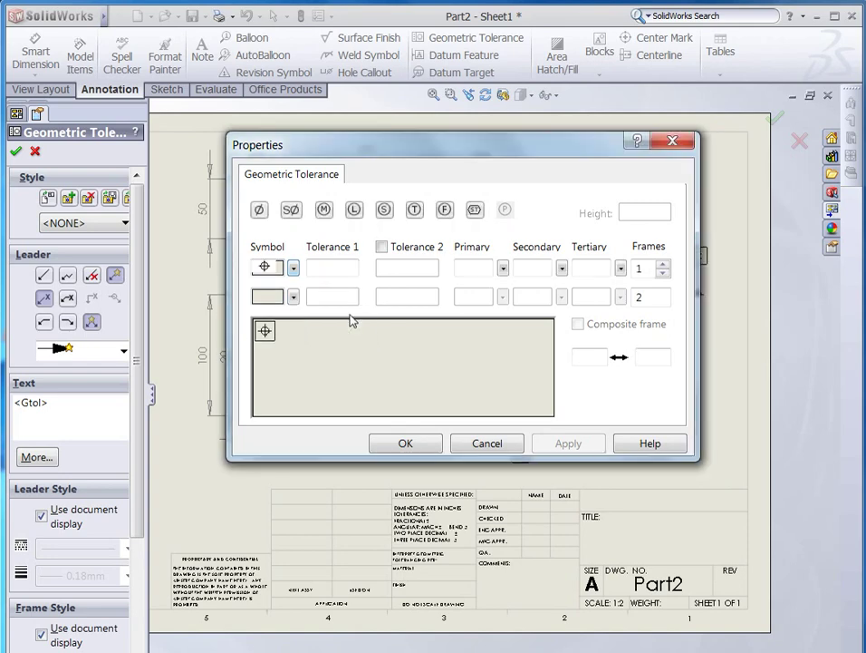
left_click(336, 266)
type("0.1")
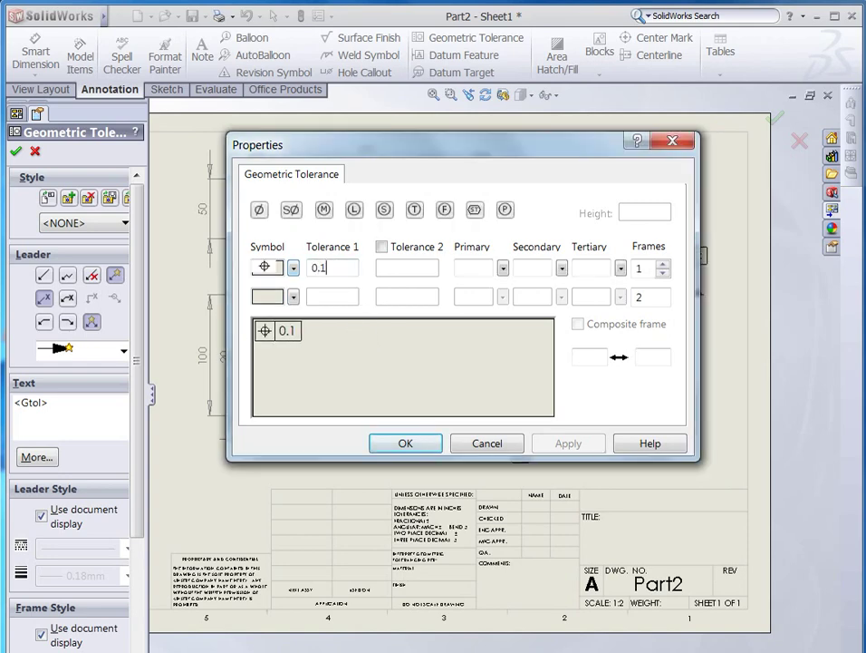
left_click(479, 267)
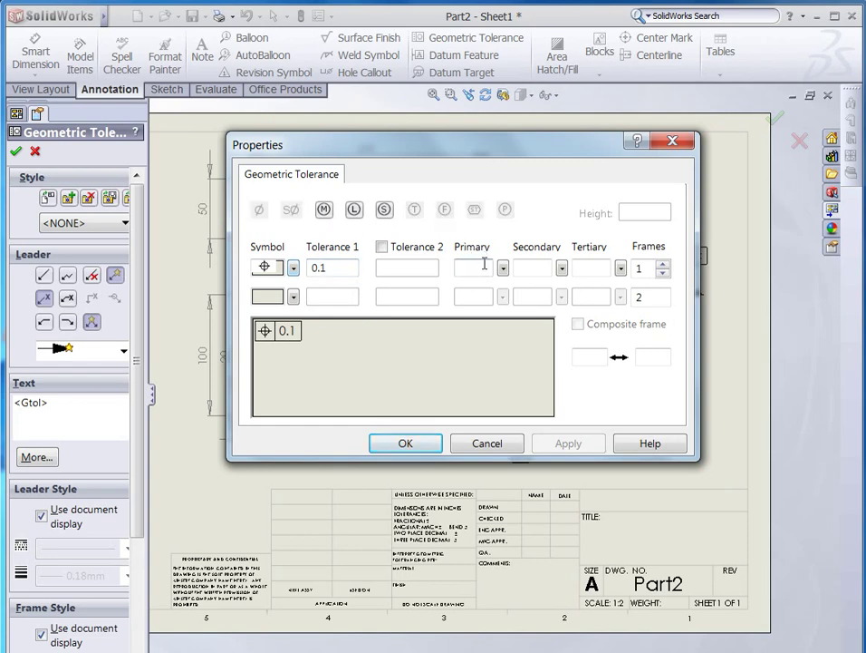
type("A")
left_click(542, 268)
type("B")
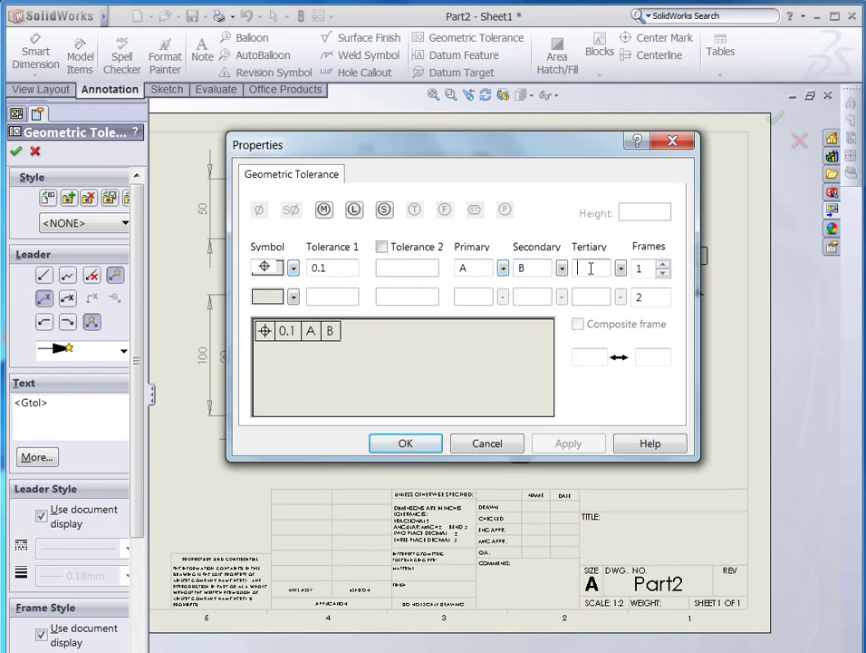
type("C")
Add the maximum material condition modifier to the 0.1 tolerance and to datums A, B and C.
left_click(350, 267)
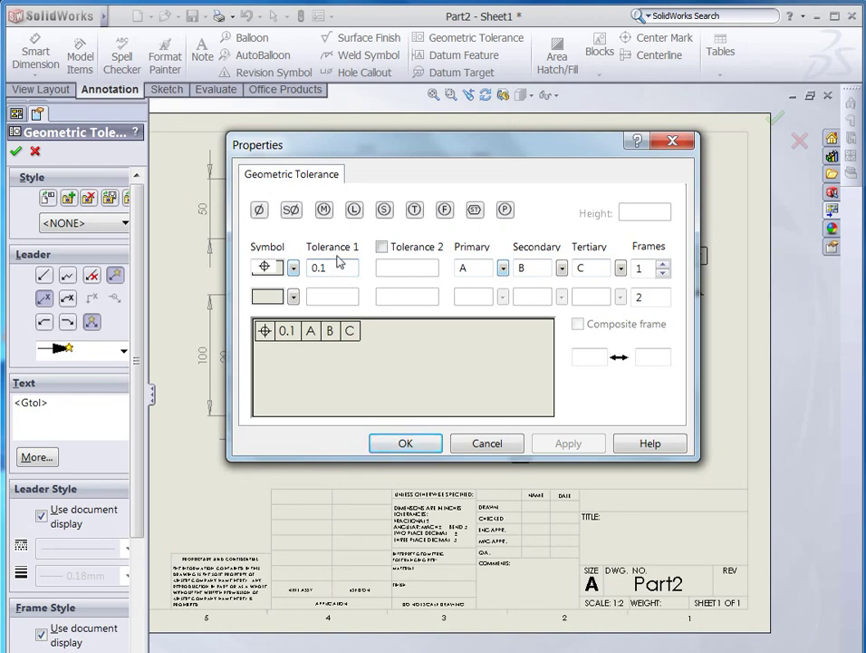
left_click(325, 210)
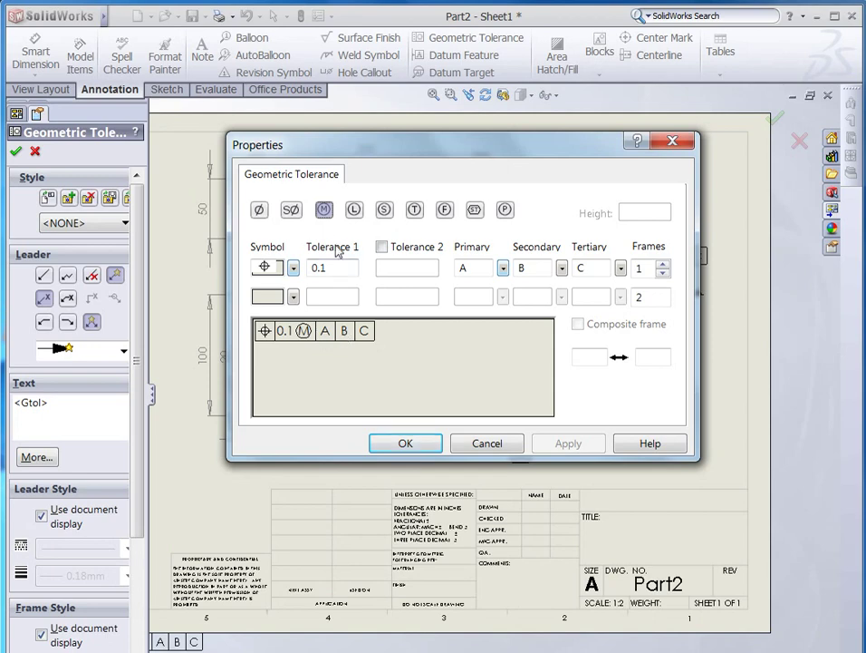
left_click(503, 268)
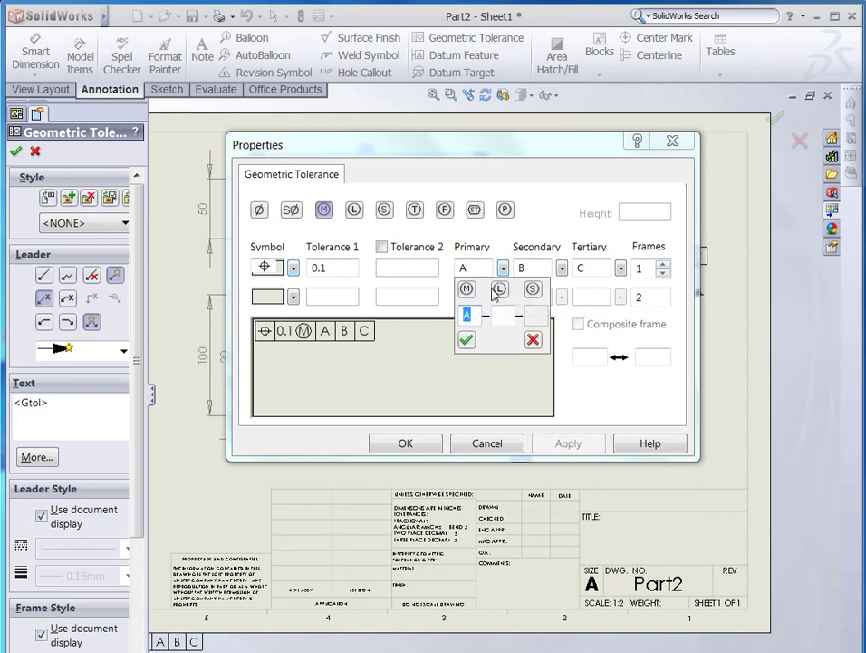
left_click(469, 291)
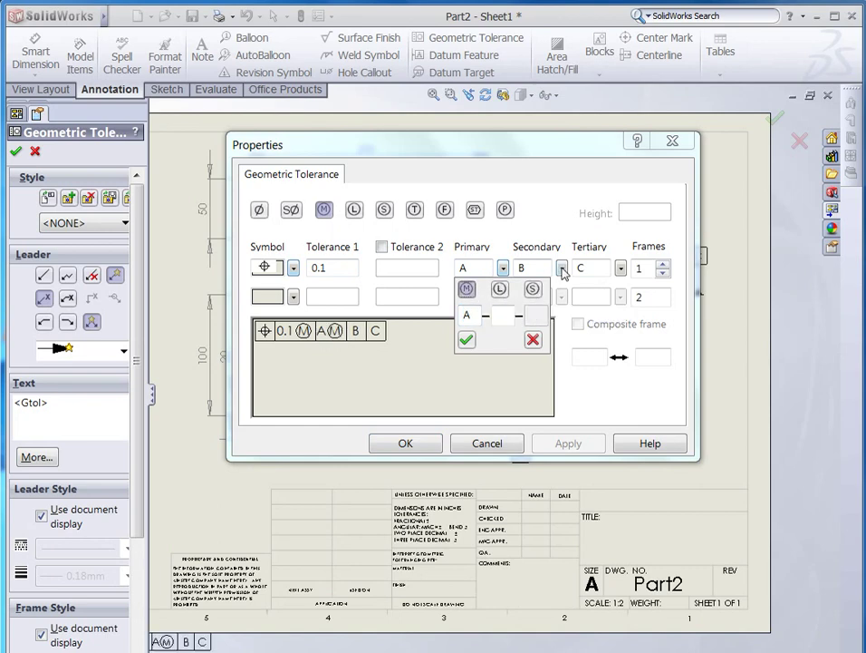
left_click(468, 342)
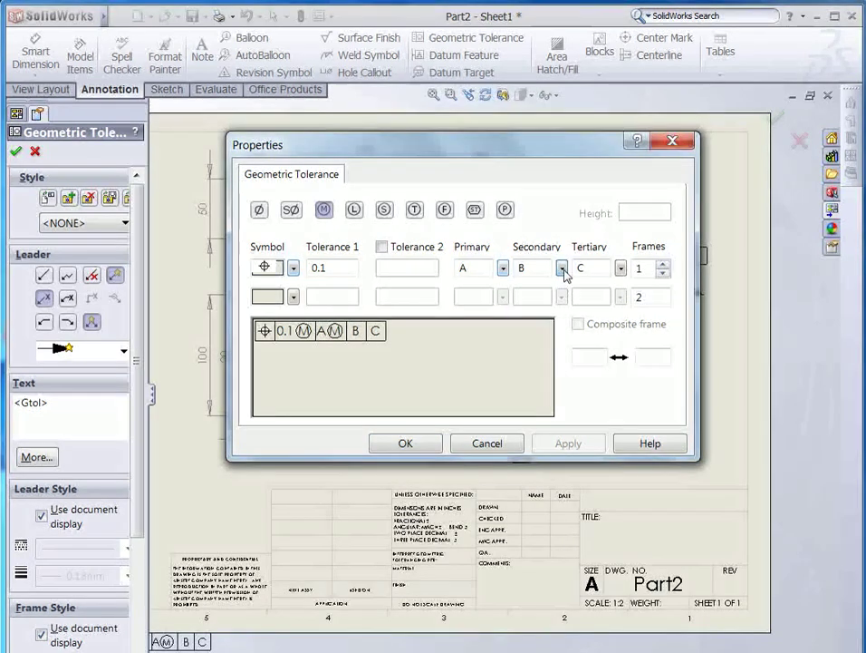
left_click(562, 268)
left_click(525, 289)
left_click(525, 340)
left_click(620, 268)
left_click(585, 289)
left_click(583, 339)
Place the 0.1(M) position frame below the front view with a leader pointing to the Ø25 hole.
left_click(406, 443)
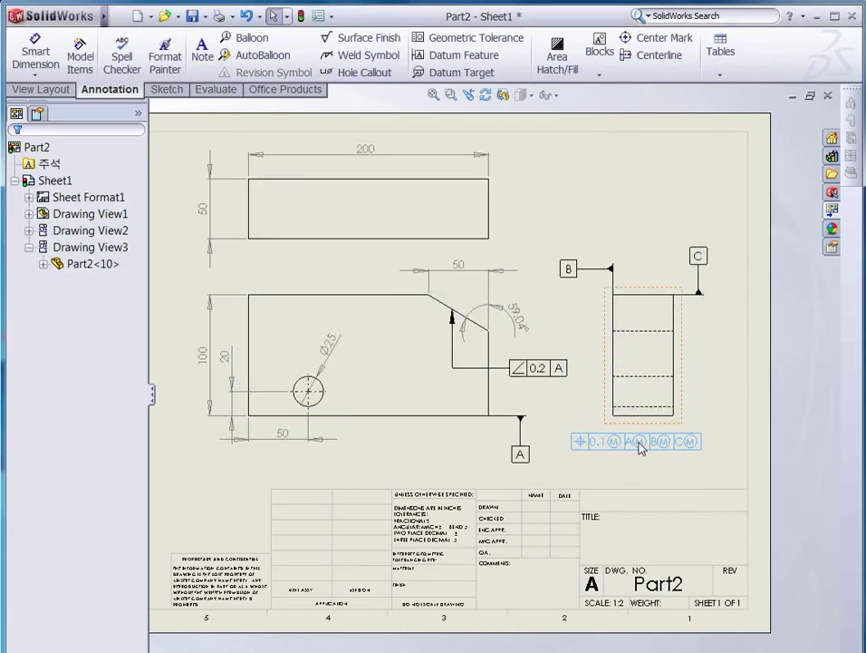
left_click(415, 462)
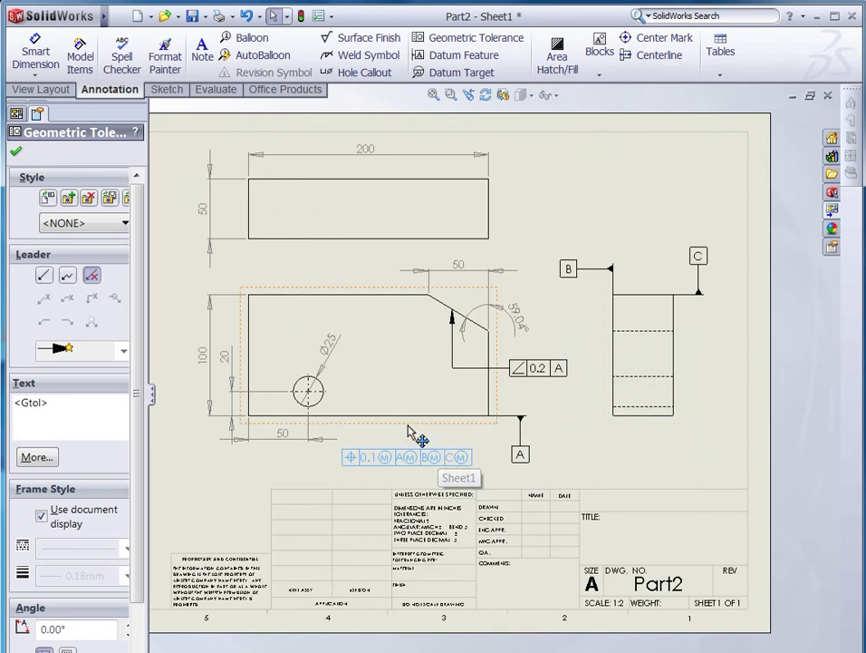
left_click(45, 276)
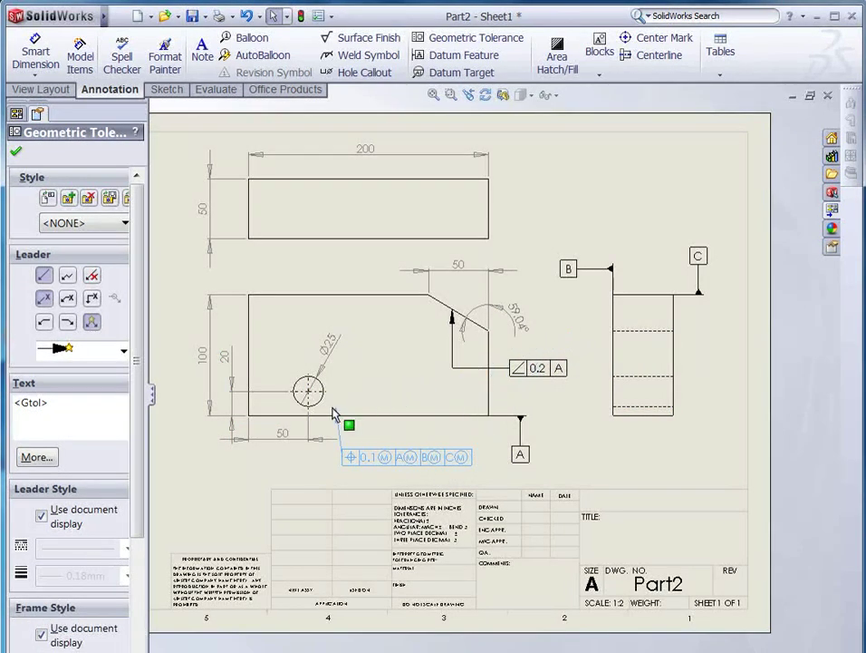
left_click(324, 409)
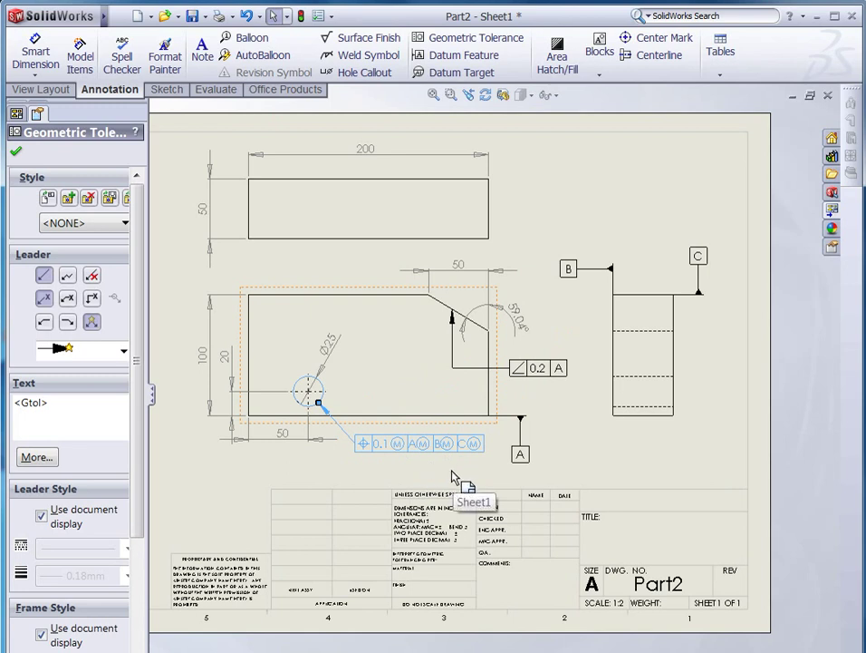
key("Escape")
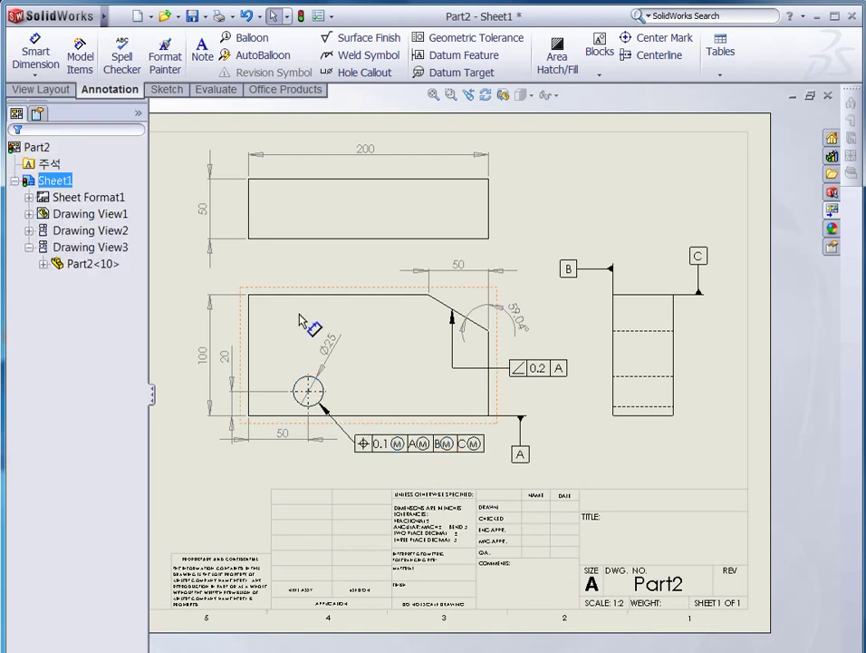
scroll(342, 344, "up", 3)
scroll(343, 345, "down", 4)
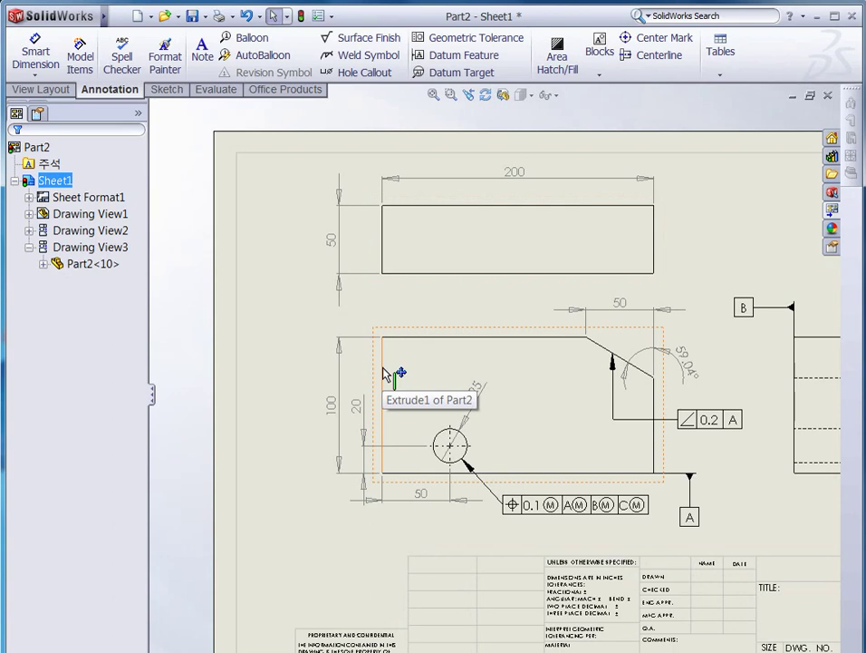
Create a perpendicularity geometric tolerance of 0.1 with primary datum A and secondary datum B.
left_click(489, 40)
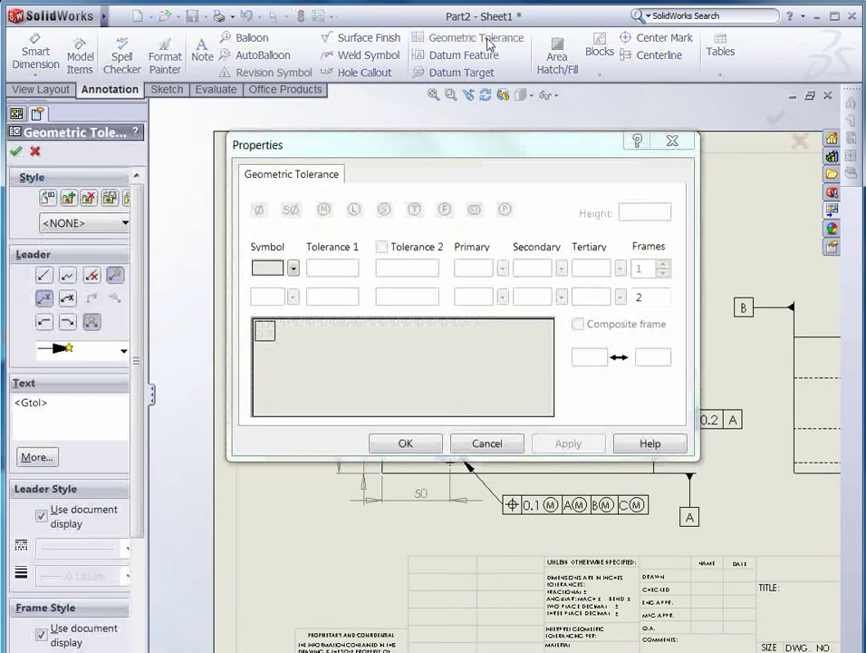
left_click(293, 268)
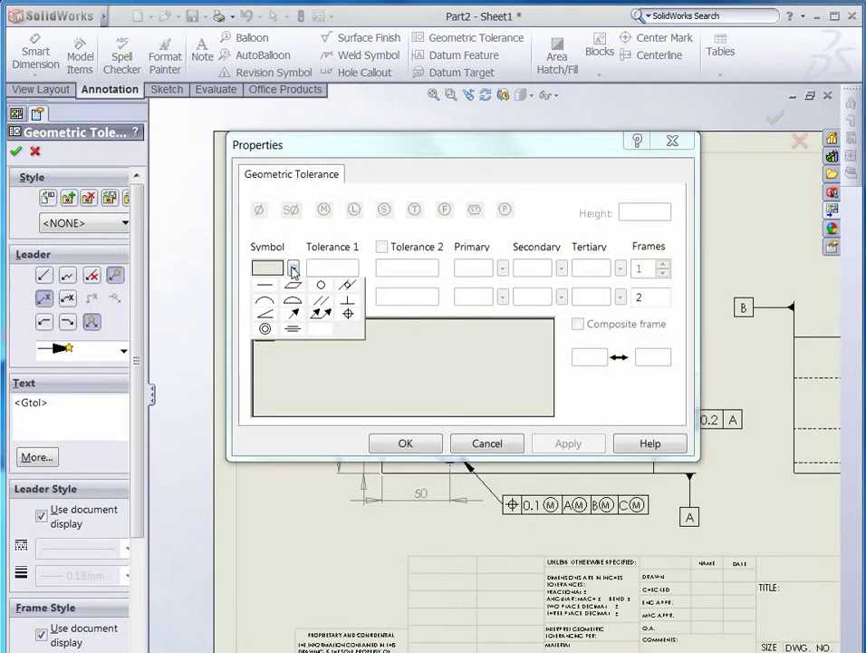
left_click(349, 302)
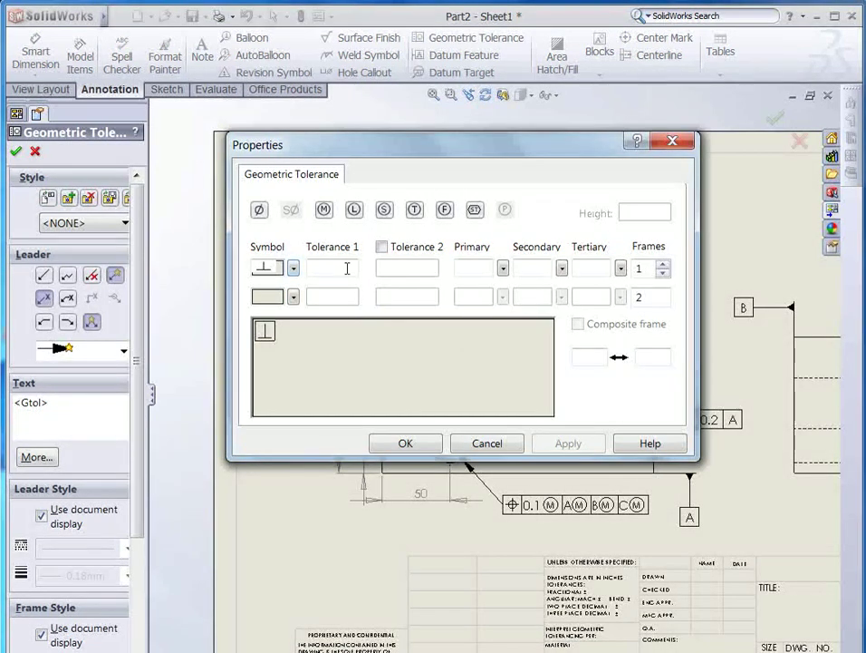
left_click(357, 266)
type("0.1")
left_click_drag(532, 155, 642, 70)
left_click(584, 182)
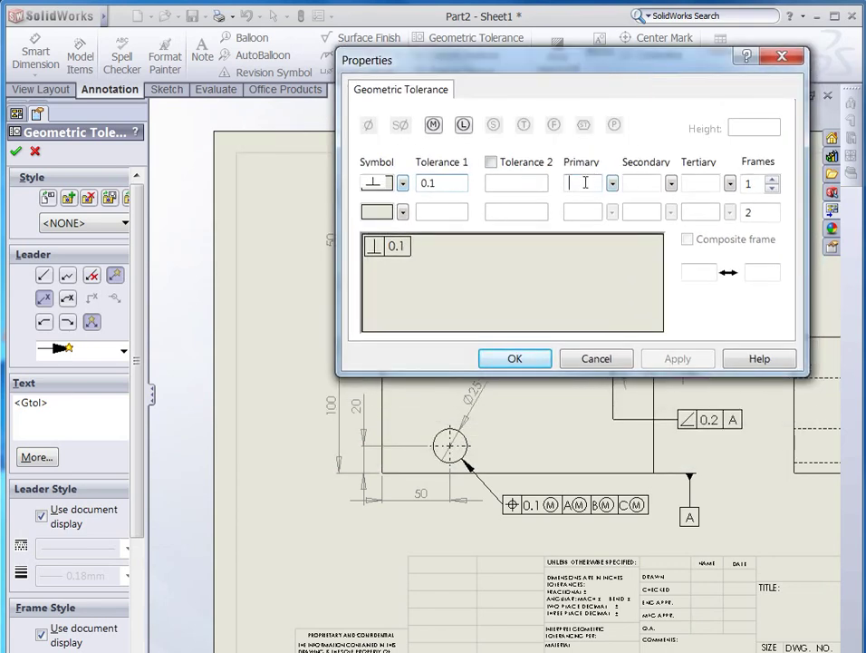
left_click(691, 481)
type("A")
left_click(639, 182)
type("B")
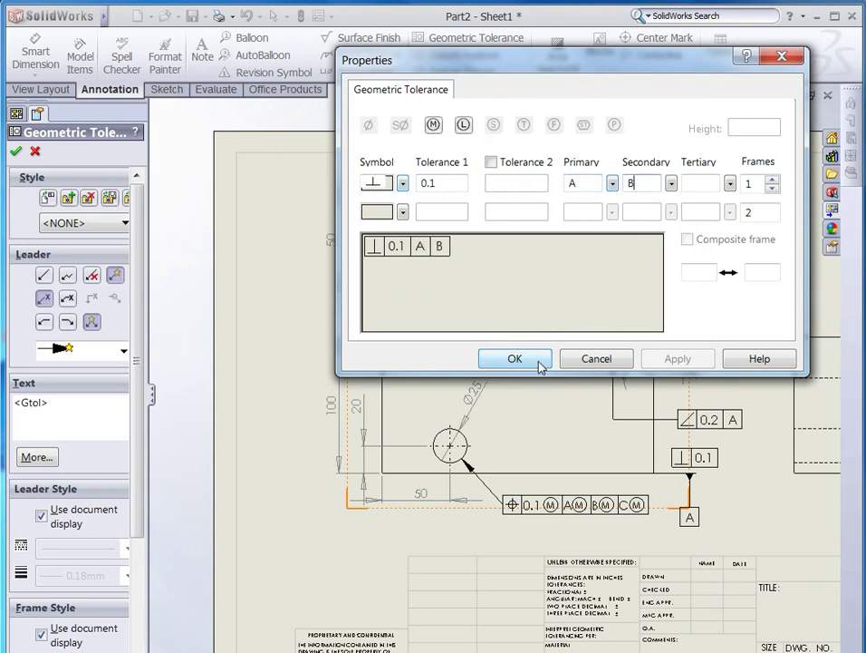
left_click(515, 359)
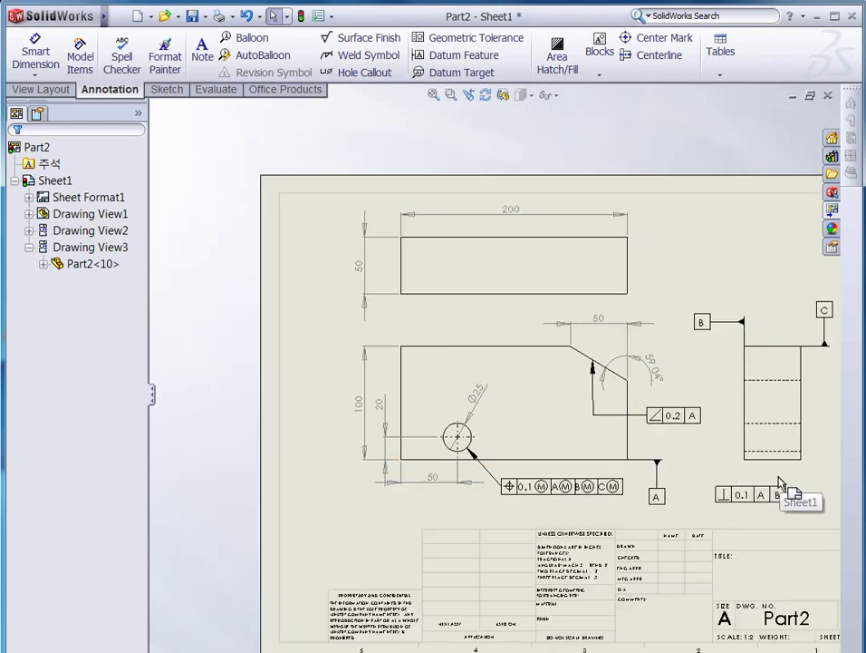
Place the 0.1 perpendicularity frame above the front view, its leader on the view's left edge.
key("f")
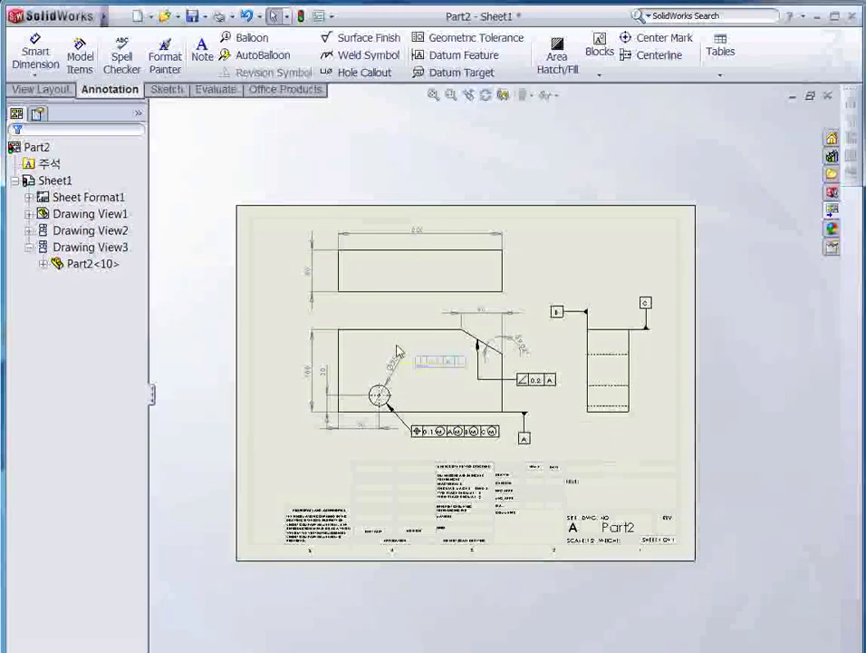
left_click(369, 316)
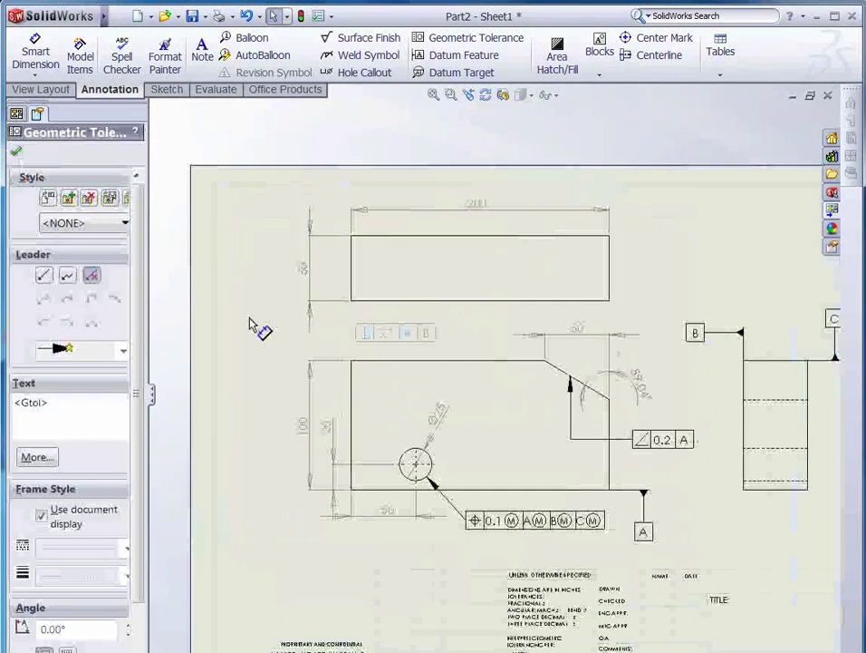
left_click(44, 275)
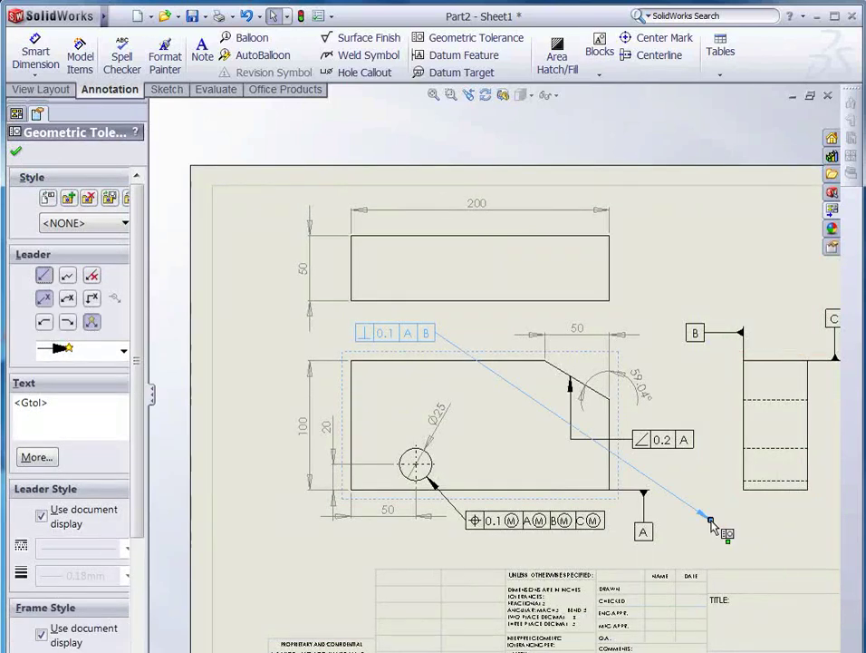
left_click(353, 376)
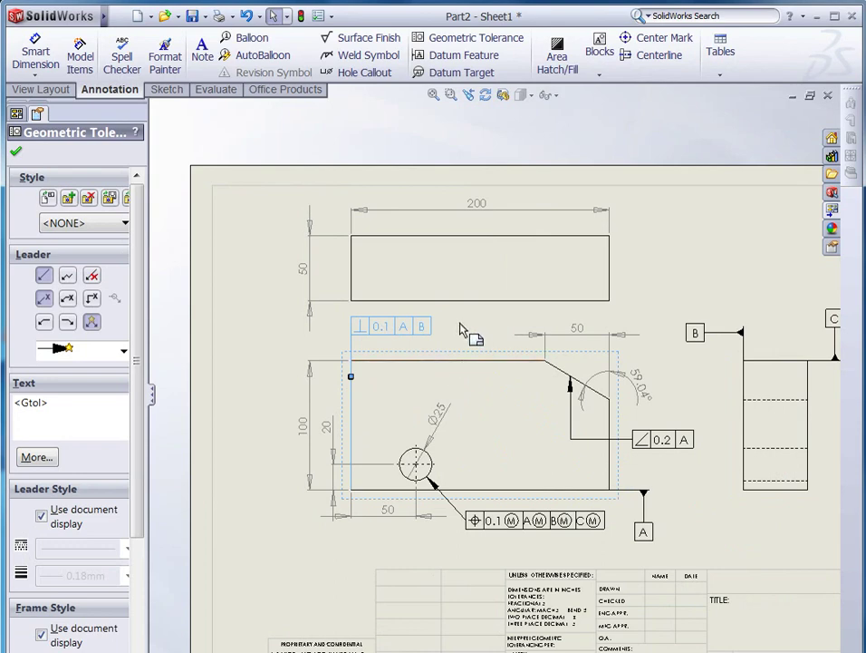
key("Escape")
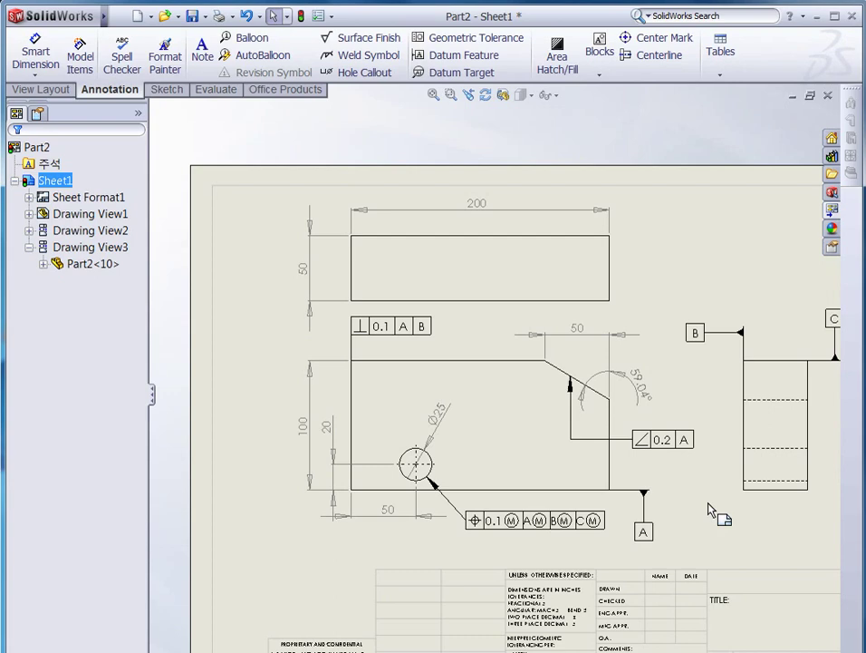
left_click(470, 41)
left_click(403, 183)
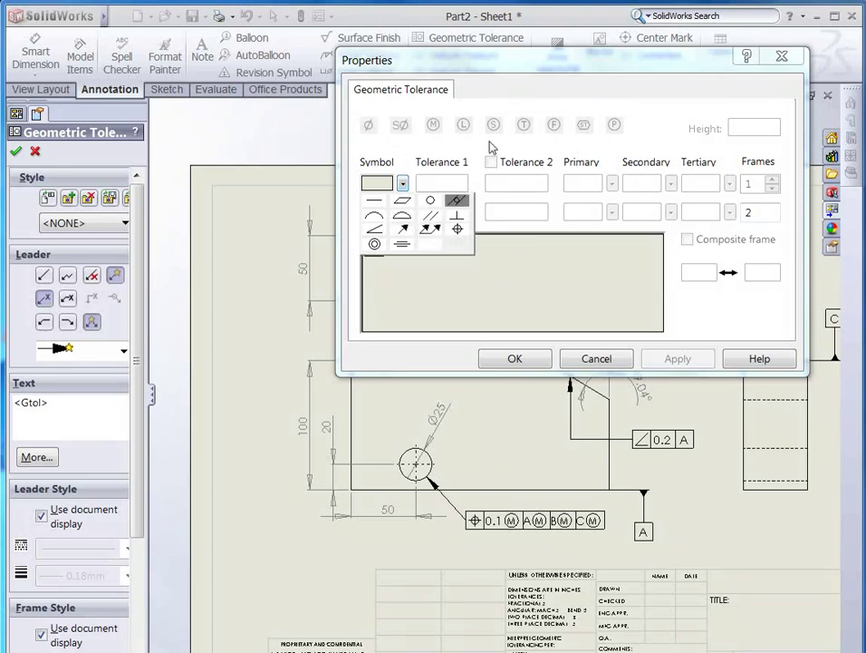
left_click(597, 108)
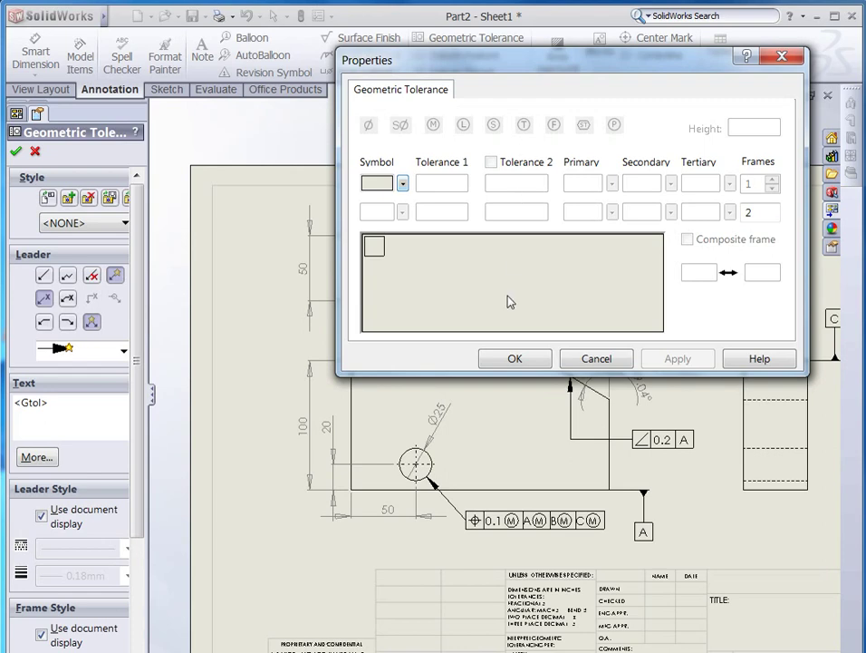
left_click(522, 359)
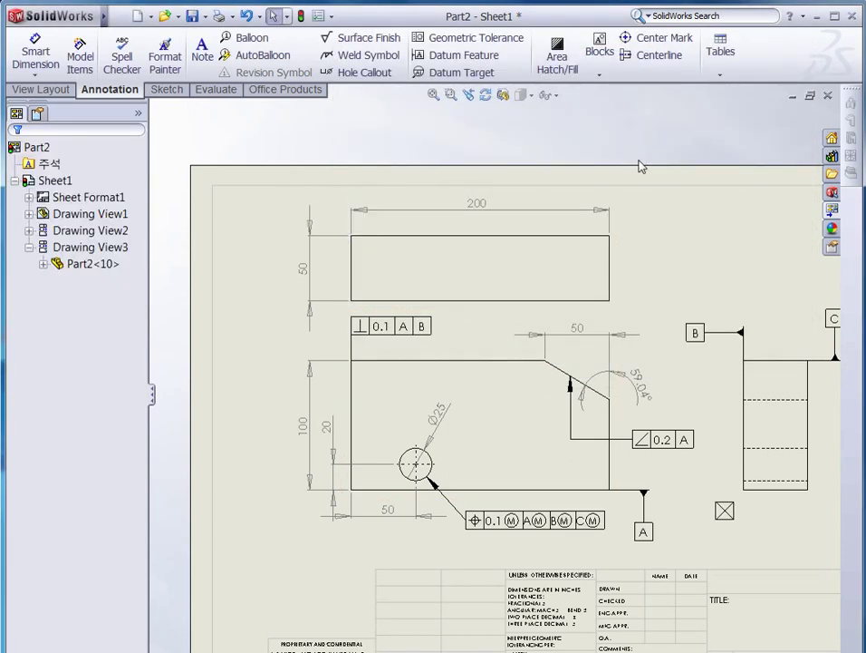